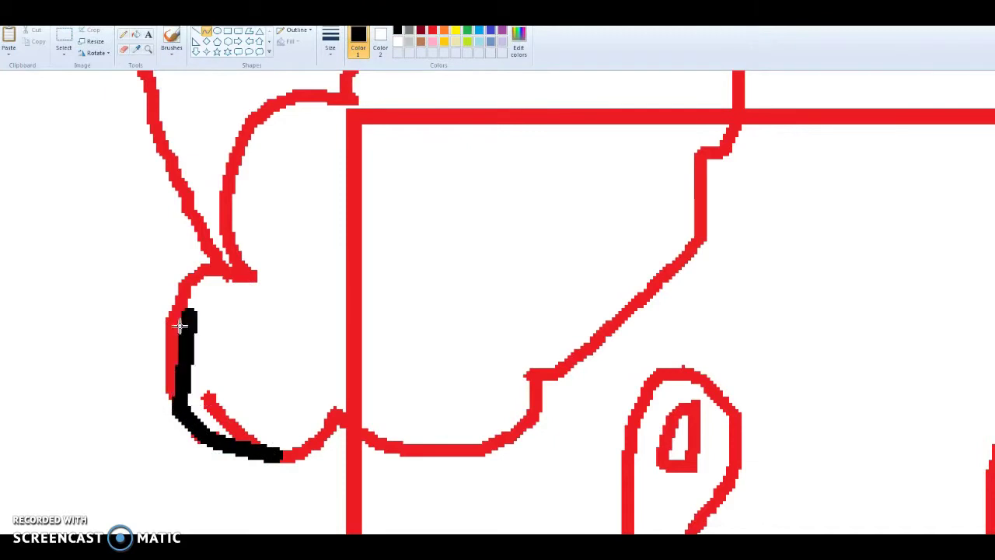
# - Trace the lower edge of the red cloud-shaped outline with black curves, from its left lobe to its vertical right side
pyautogui.moveTo(171, 327)
pyautogui.mouseDown()
pyautogui.moveTo(169, 280)
pyautogui.moveTo(155, 268)
pyautogui.mouseUp()
pyautogui.moveTo(333, 409)
pyautogui.mouseDown()
pyautogui.moveTo(319, 438)
pyautogui.moveTo(271, 462)
pyautogui.mouseUp()
pyautogui.click(318, 441)
pyautogui.moveTo(314, 432)
pyautogui.mouseDown()
pyautogui.moveTo(317, 441)
pyautogui.moveTo(438, 452)
pyautogui.moveTo(332, 409)
pyautogui.moveTo(374, 445)
pyautogui.mouseUp()
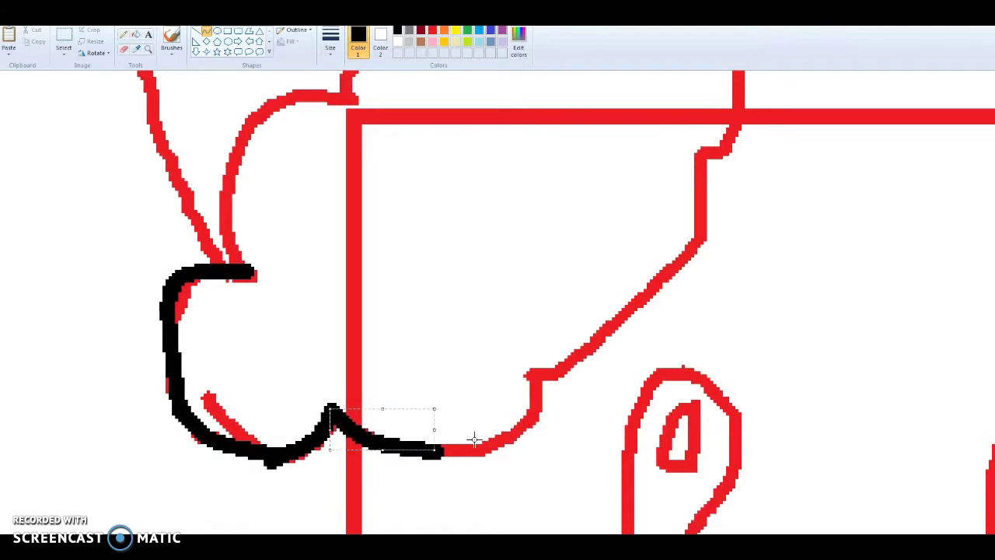
pyautogui.moveTo(536, 379); pyautogui.dragTo(437, 454)
pyautogui.moveTo(528, 405)
pyautogui.mouseDown()
pyautogui.moveTo(534, 431)
pyautogui.moveTo(486, 446)
pyautogui.moveTo(491, 457)
pyautogui.mouseUp()
pyautogui.moveTo(537, 375)
pyautogui.mouseDown()
pyautogui.moveTo(694, 184)
pyautogui.moveTo(702, 156)
pyautogui.mouseUp()
pyautogui.moveTo(675, 233)
pyautogui.mouseDown()
pyautogui.moveTo(719, 272)
pyautogui.moveTo(640, 344)
pyautogui.moveTo(653, 362)
pyautogui.moveTo(699, 325)
pyautogui.mouseUp()
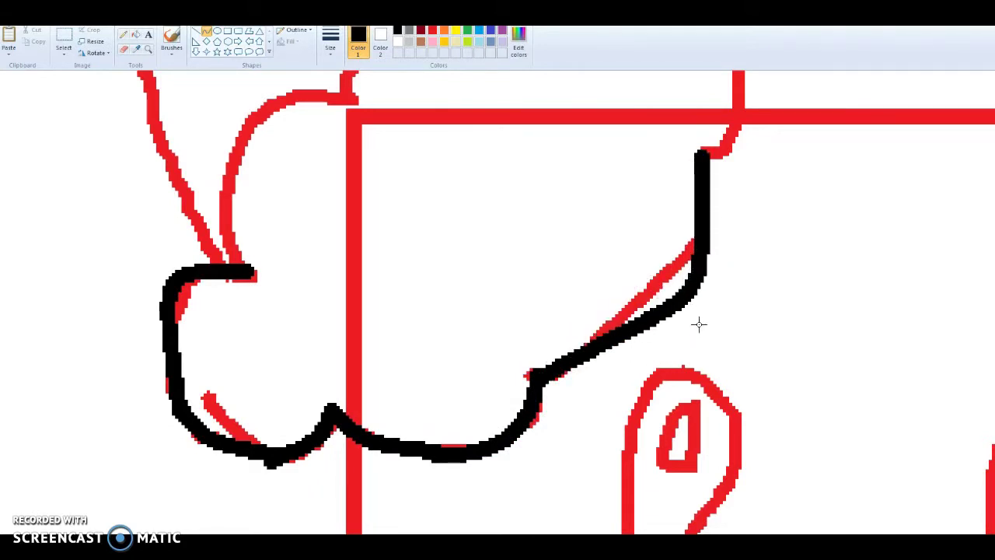
# - Trace the left and top lobes of the cloud-shaped outline with black curves
pyautogui.scroll(5, 385, 384)
pyautogui.moveTo(239, 498); pyautogui.dragTo(264, 331)
pyautogui.moveTo(256, 371)
pyautogui.mouseDown()
pyautogui.moveTo(248, 382)
pyautogui.moveTo(215, 377)
pyautogui.mouseUp()
pyautogui.moveTo(355, 327); pyautogui.dragTo(494, 276)
pyautogui.moveTo(424, 303); pyautogui.dragTo(424, 245)
pyautogui.moveTo(496, 272)
pyautogui.mouseDown()
pyautogui.moveTo(594, 227)
pyautogui.moveTo(581, 225)
pyautogui.mouseUp()
pyautogui.moveTo(541, 242); pyautogui.dragTo(520, 213)
pyautogui.moveTo(611, 229)
pyautogui.mouseDown()
pyautogui.moveTo(666, 254)
pyautogui.moveTo(575, 224)
pyautogui.moveTo(625, 227)
pyautogui.mouseUp()
pyautogui.click(625, 227)
pyautogui.moveTo(704, 378)
pyautogui.mouseDown()
pyautogui.moveTo(702, 298)
pyautogui.moveTo(664, 247)
pyautogui.moveTo(736, 251)
pyautogui.mouseUp()
pyautogui.moveTo(724, 314); pyautogui.dragTo(764, 268)
pyautogui.hotkey('ctrl', 'z')
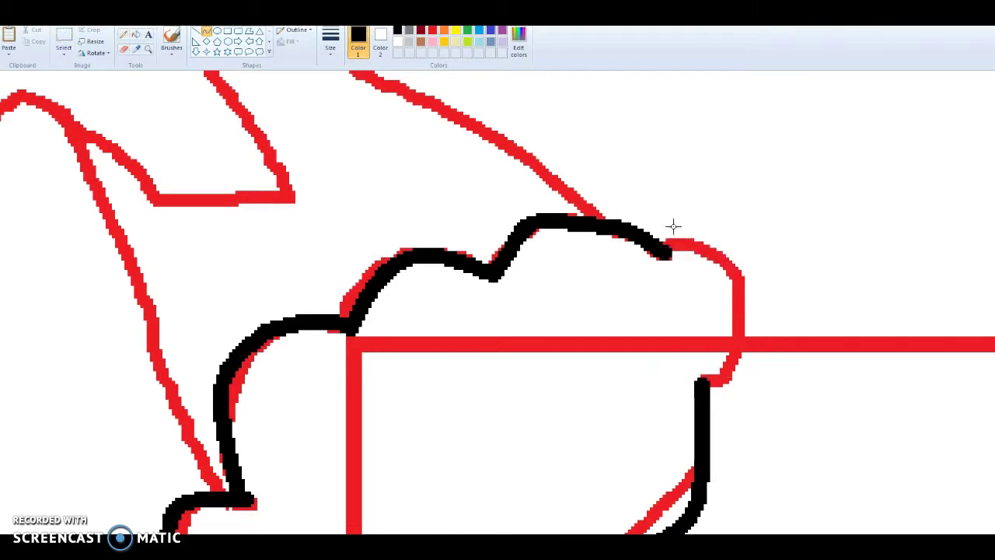
# - Close the cloud-shaped outline by tracing its small upper-right lobes with black curves
pyautogui.moveTo(666, 254)
pyautogui.mouseDown()
pyautogui.moveTo(744, 281)
pyautogui.moveTo(698, 240)
pyautogui.mouseUp()
pyautogui.moveTo(700, 377)
pyautogui.mouseDown()
pyautogui.moveTo(751, 287)
pyautogui.moveTo(745, 282)
pyautogui.mouseUp()
pyautogui.moveTo(738, 330); pyautogui.dragTo(744, 363)
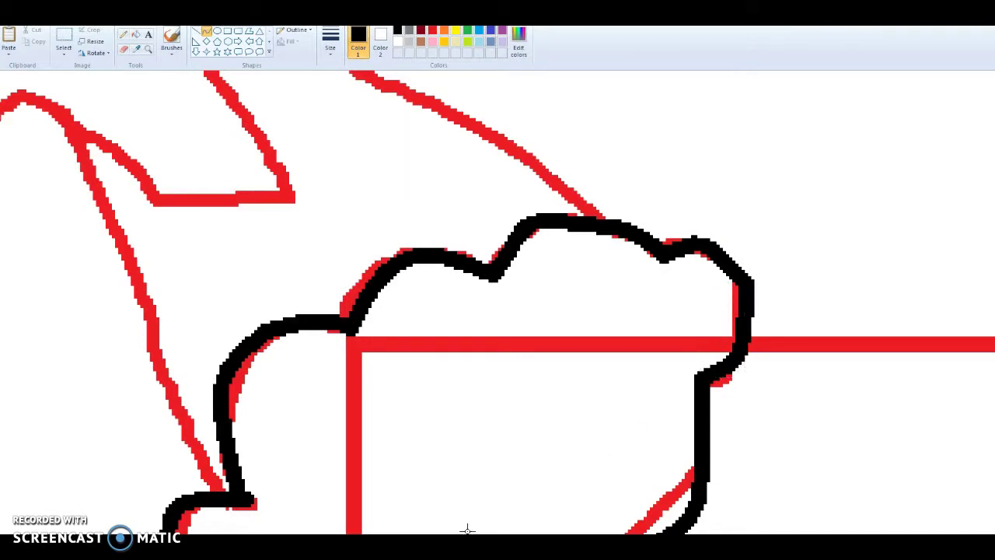
# - Draw the two long black lines that connect the cloud shape to the armed figure above it
pyautogui.hscroll(-5, 368, 427)
pyautogui.scroll(-3, 365, 414)
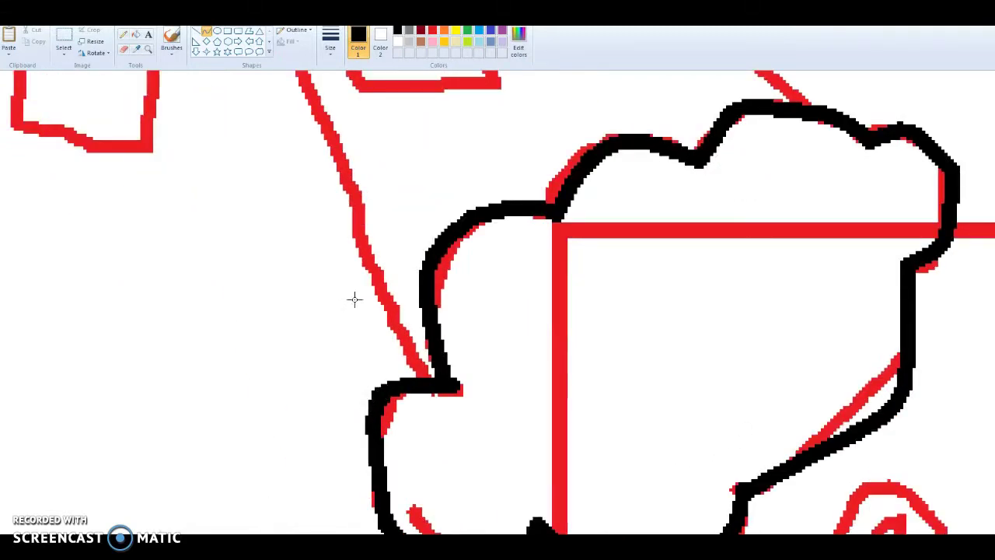
pyautogui.moveTo(379, 393); pyautogui.dragTo(303, 74)
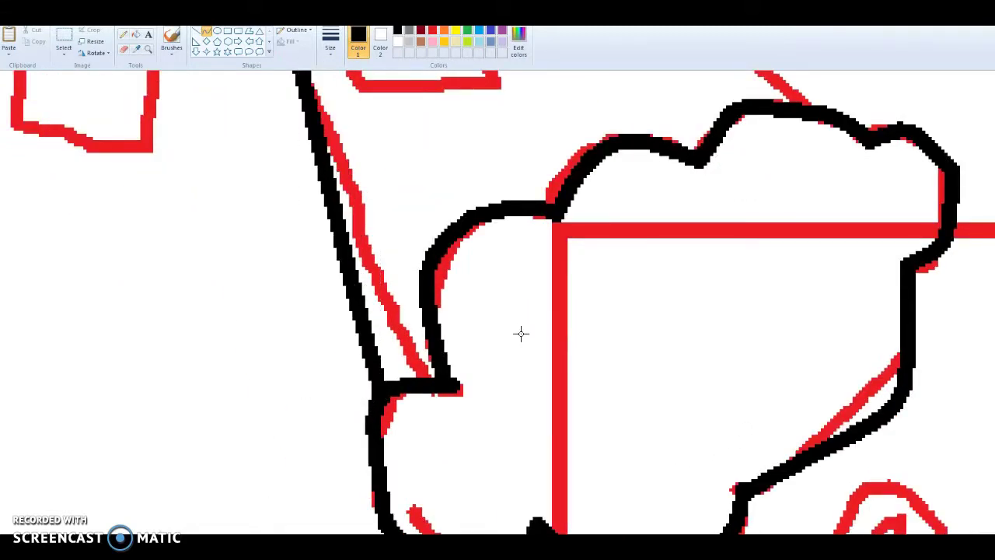
pyautogui.scroll(6, 521, 333)
pyautogui.moveTo(800, 332); pyautogui.dragTo(395, 160)
# - Trace the figure's lower-right arm with black curves and extend the left connecting line up to meet it
pyautogui.moveTo(321, 124)
pyautogui.mouseDown()
pyautogui.moveTo(444, 231)
pyautogui.moveTo(482, 310)
pyautogui.mouseUp()
pyautogui.moveTo(434, 206); pyautogui.dragTo(433, 197)
pyautogui.moveTo(486, 303); pyautogui.dragTo(334, 305)
pyautogui.moveTo(252, 158); pyautogui.dragTo(340, 309)
pyautogui.moveTo(312, 231); pyautogui.dragTo(318, 231)
pyautogui.moveTo(302, 294); pyautogui.dragTo(295, 250)
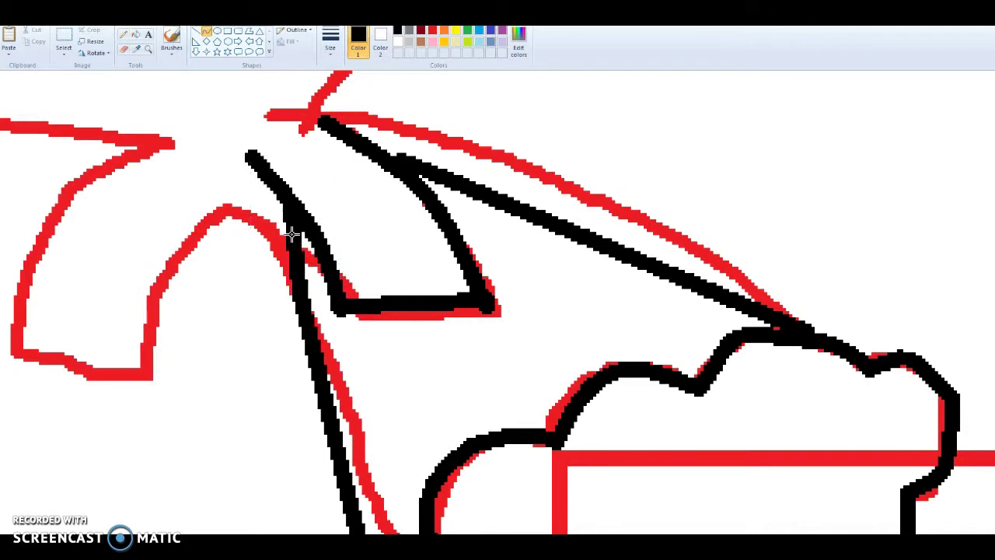
# - Trace both sides of the figure's lower-left arm with black curves
pyautogui.moveTo(254, 159)
pyautogui.mouseDown()
pyautogui.moveTo(174, 306)
pyautogui.moveTo(167, 388)
pyautogui.mouseUp()
pyautogui.moveTo(174, 258); pyautogui.dragTo(170, 251)
pyautogui.moveTo(172, 386); pyautogui.dragTo(185, 138)
pyautogui.moveTo(164, 185); pyautogui.dragTo(83, 199)
# - Trace the figure's pointed upper-right arm with black curves on both sides and at its tip
pyautogui.scroll(3, 292, 446)
pyautogui.moveTo(327, 343); pyautogui.dragTo(525, 205)
pyautogui.moveTo(420, 258); pyautogui.dragTo(377, 249)
pyautogui.moveTo(225, 280)
pyautogui.mouseDown()
pyautogui.moveTo(457, 129)
pyautogui.moveTo(419, 132)
pyautogui.mouseUp()
pyautogui.moveTo(322, 206); pyautogui.dragTo(317, 136)
pyautogui.moveTo(523, 204); pyautogui.dragTo(448, 140)
# - Trace the figure's left arm with black curves along its bottom, top and outer end
pyautogui.hscroll(-5, 365, 529)
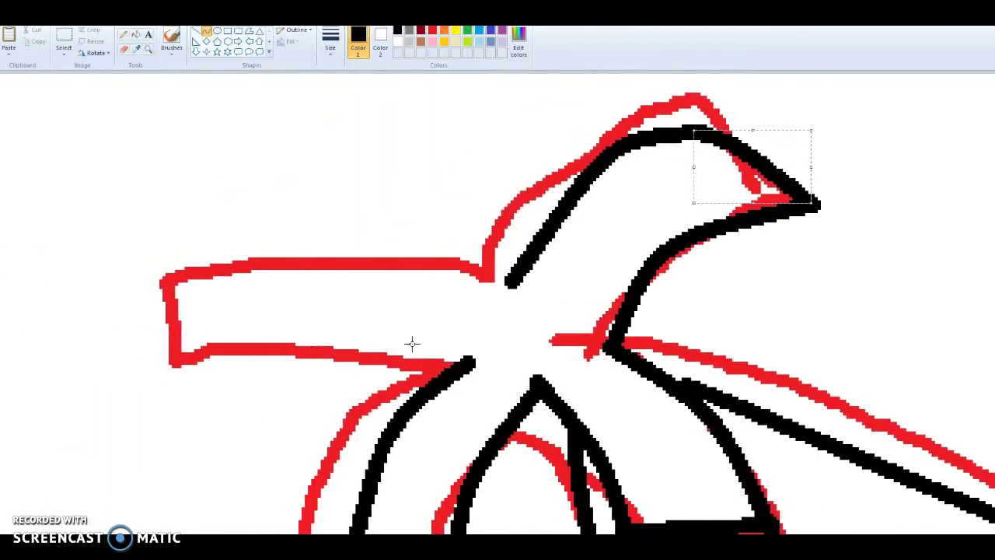
pyautogui.moveTo(468, 362); pyautogui.dragTo(168, 401)
pyautogui.moveTo(256, 382); pyautogui.dragTo(262, 364)
pyautogui.moveTo(525, 265)
pyautogui.mouseDown()
pyautogui.moveTo(495, 248)
pyautogui.moveTo(155, 291)
pyautogui.moveTo(153, 303)
pyautogui.mouseUp()
pyautogui.moveTo(275, 288); pyautogui.dragTo(256, 270)
pyautogui.moveTo(168, 402); pyautogui.dragTo(153, 303)
pyautogui.click(160, 328)
# - Draw several small and medium black circles in the space around the armed figure and its connecting lines
pyautogui.scroll(-3, 216, 119)
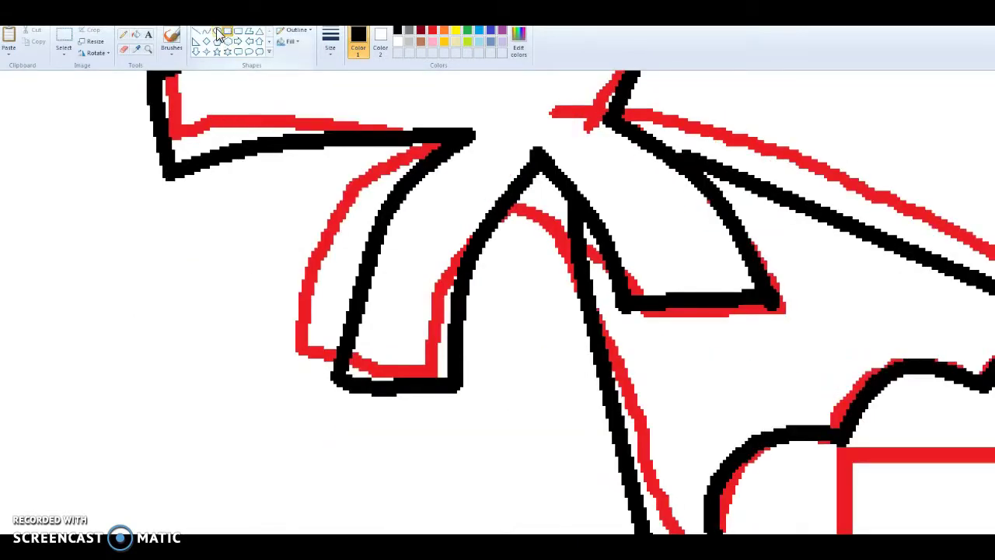
pyautogui.moveTo(519, 359); pyautogui.dragTo(560, 411)
pyautogui.scroll(-2, 558, 460)
pyautogui.moveTo(473, 365); pyautogui.dragTo(559, 450)
pyautogui.scroll(4, 472, 509)
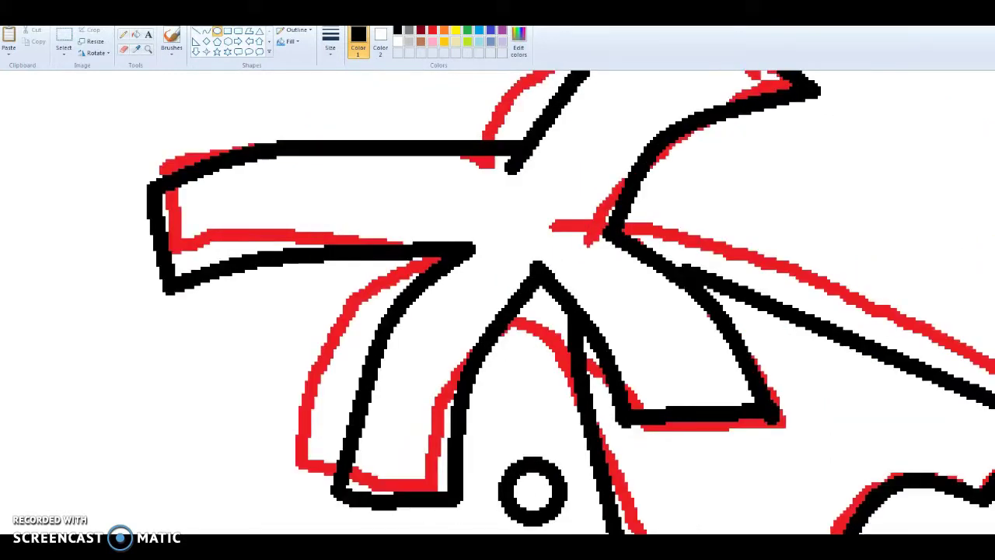
pyautogui.hscroll(6, 481, 426)
pyautogui.moveTo(411, 172); pyautogui.dragTo(448, 209)
pyautogui.moveTo(584, 82)
pyautogui.mouseDown()
pyautogui.moveTo(645, 162)
pyautogui.moveTo(677, 182)
pyautogui.mouseUp()
pyautogui.moveTo(555, 273); pyautogui.dragTo(645, 355)
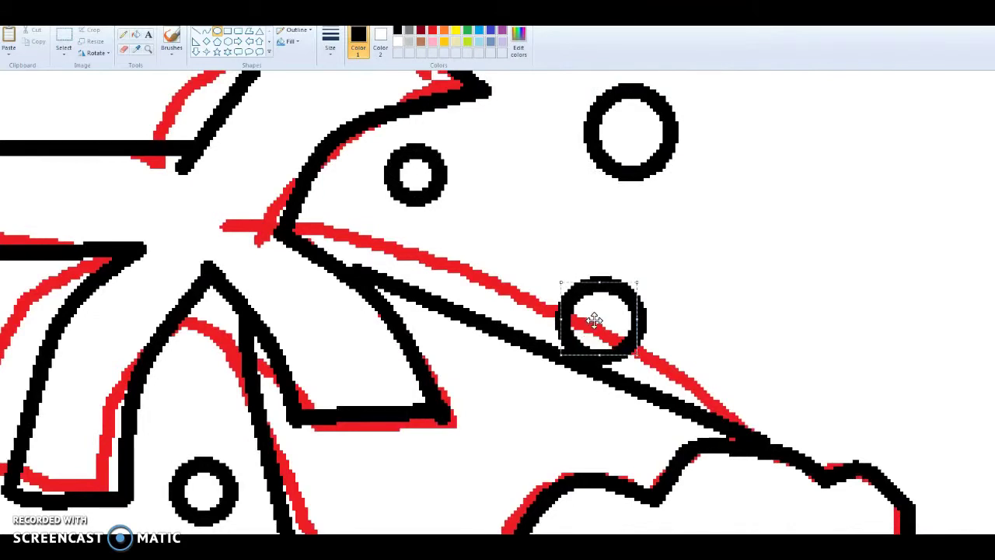
# - Trace the top edge of the red rectangle in black, from the cloud shape to the far right corner
pyautogui.scroll(-10, 572, 404)
pyautogui.moveTo(311, 541); pyautogui.dragTo(446, 541)
pyautogui.scroll(4, 437, 484)
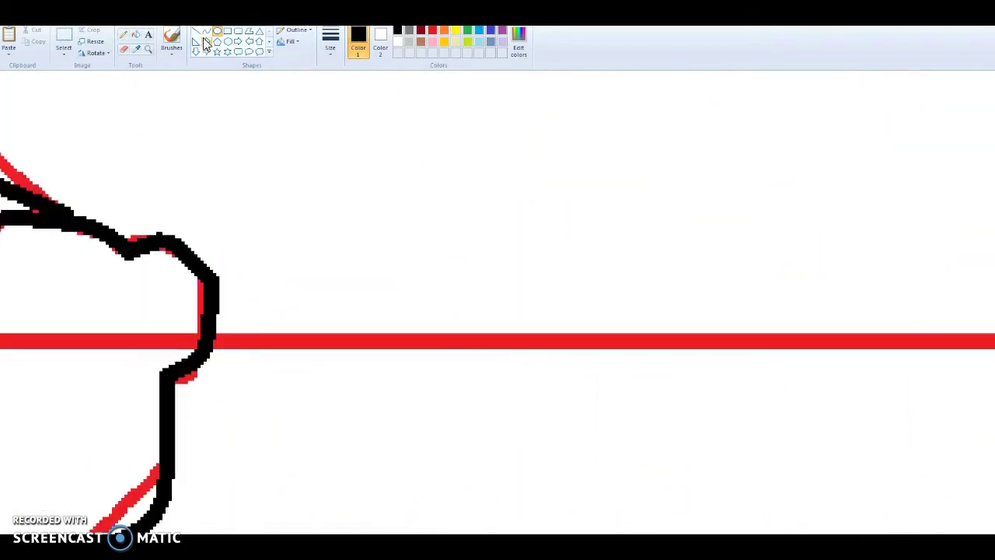
pyautogui.moveTo(215, 335); pyautogui.dragTo(994, 347)
pyautogui.click(581, 340)
pyautogui.click(584, 332)
pyautogui.hscroll(8, 544, 467)
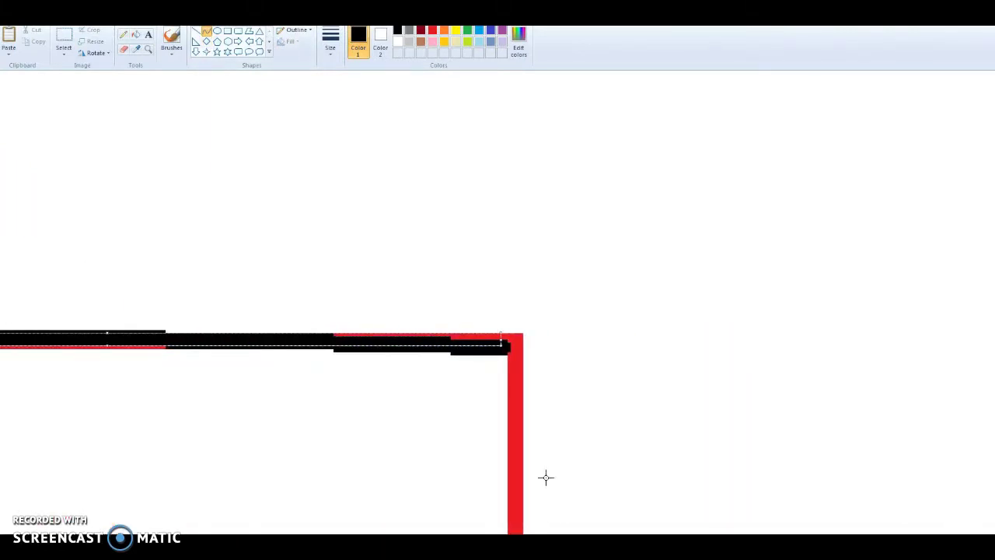
# - Erase the rectangle's top-right corner and redraw it as a rounded black curve
pyautogui.moveTo(474, 342)
pyautogui.mouseDown()
pyautogui.moveTo(473, 330)
pyautogui.moveTo(501, 348)
pyautogui.mouseUp()
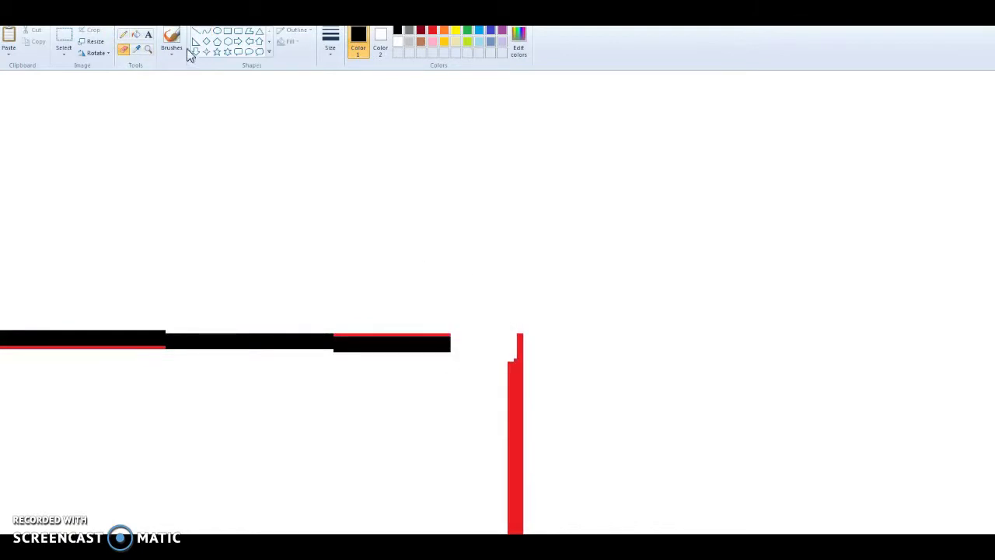
pyautogui.moveTo(517, 401)
pyautogui.mouseDown()
pyautogui.moveTo(443, 349)
pyautogui.moveTo(477, 337)
pyautogui.moveTo(491, 352)
pyautogui.mouseUp()
pyautogui.click(488, 449)
# - Trace the rectangle's right edge in black down to the top of the banner
pyautogui.scroll(-9, 510, 413)
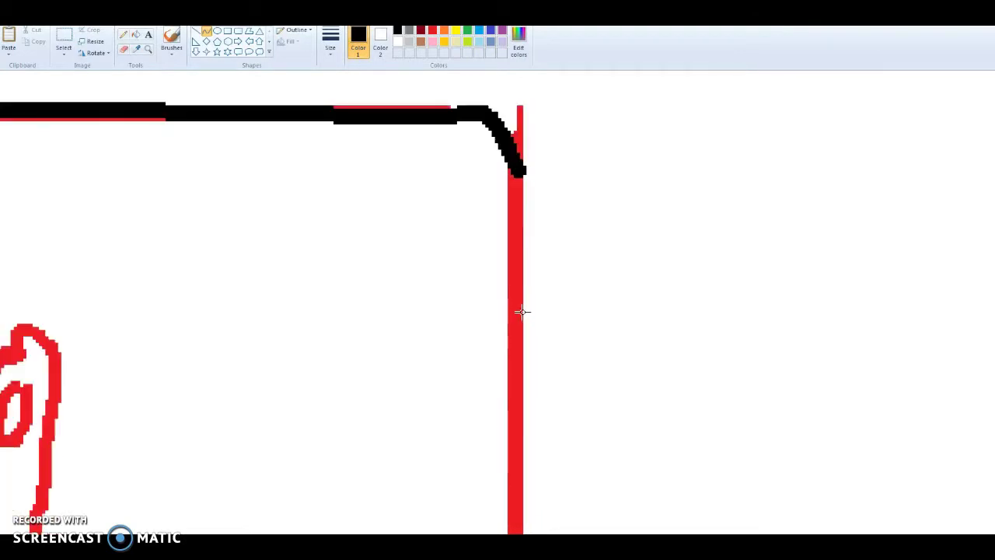
pyautogui.scroll(3, 505, 93)
pyautogui.moveTo(515, 168); pyautogui.dragTo(516, 544)
pyautogui.click(509, 455)
pyautogui.click(509, 455)
pyautogui.click(580, 455)
pyautogui.scroll(-12, 579, 451)
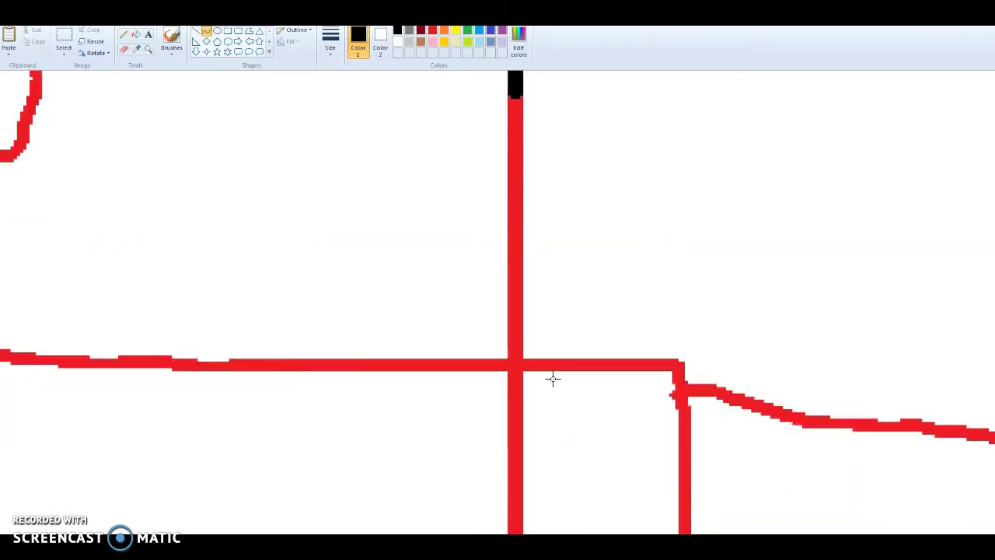
pyautogui.scroll(3, 551, 378)
pyautogui.moveTo(506, 200); pyautogui.dragTo(515, 466)
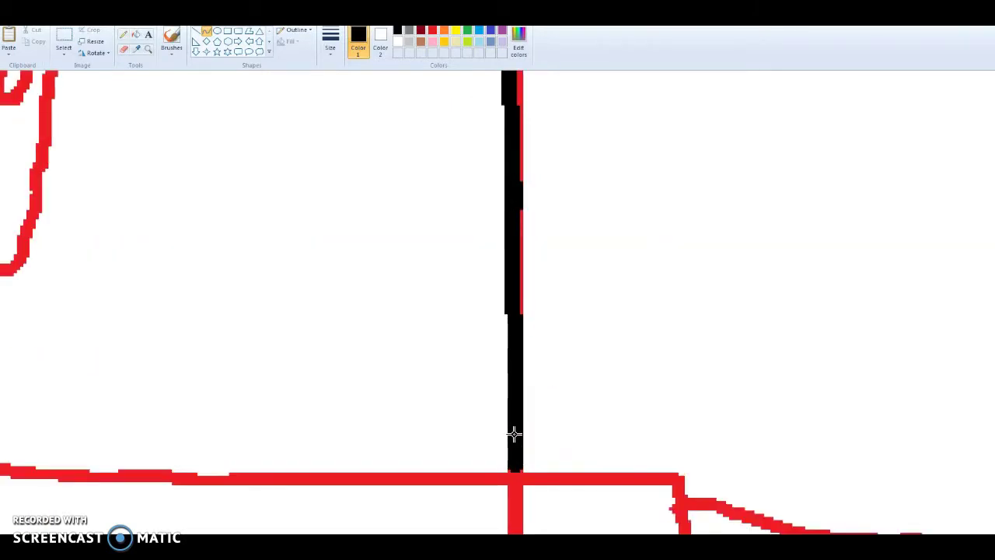
# - Trace the right part of the banner in black, including its top edge, right end and bottom edge
pyautogui.scroll(-3, 561, 379)
pyautogui.moveTo(621, 363); pyautogui.dragTo(1, 355)
pyautogui.click(648, 461)
pyautogui.scroll(-6, 630, 350)
pyautogui.moveTo(621, 133)
pyautogui.mouseDown()
pyautogui.moveTo(611, 400)
pyautogui.moveTo(599, 440)
pyautogui.moveTo(1, 454)
pyautogui.moveTo(1, 446)
pyautogui.mouseUp()
pyautogui.click(218, 450)
# - Extend the banner's black top and bottom edges to the left and close its left end
pyautogui.moveTo(421, 537); pyautogui.dragTo(354, 535)
pyautogui.moveTo(859, 445); pyautogui.dragTo(68, 434)
pyautogui.moveTo(187, 442); pyautogui.dragTo(64, 433)
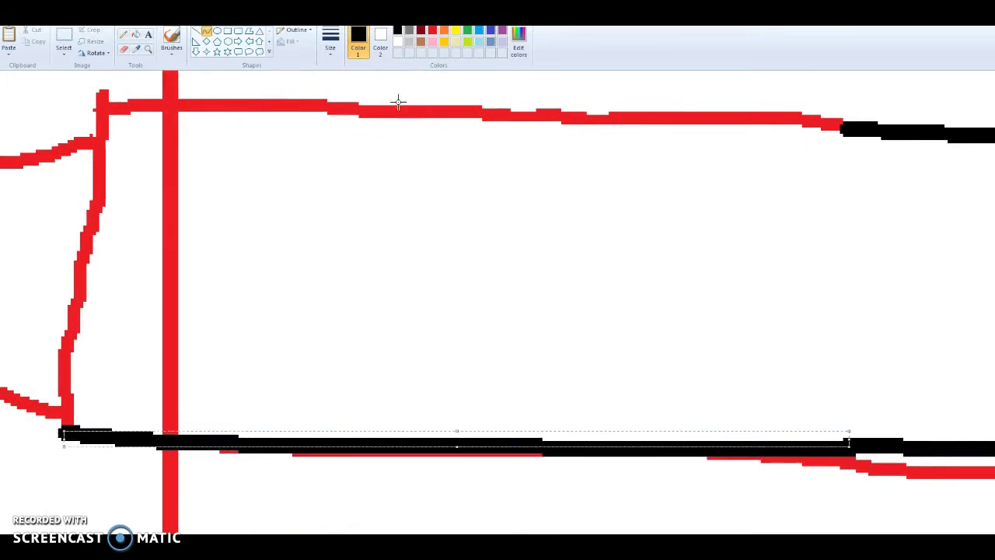
pyautogui.moveTo(852, 125); pyautogui.dragTo(82, 105)
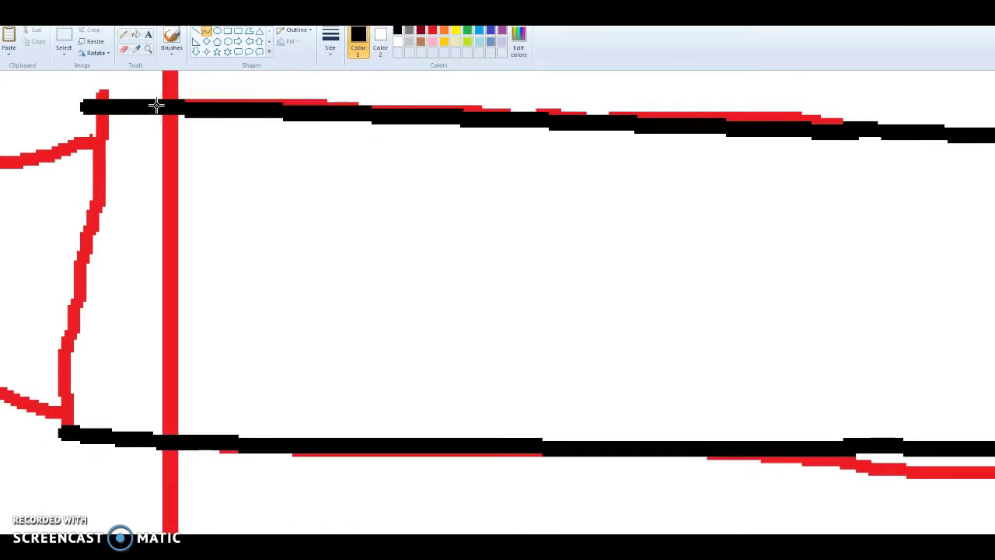
pyautogui.moveTo(58, 437); pyautogui.dragTo(86, 99)
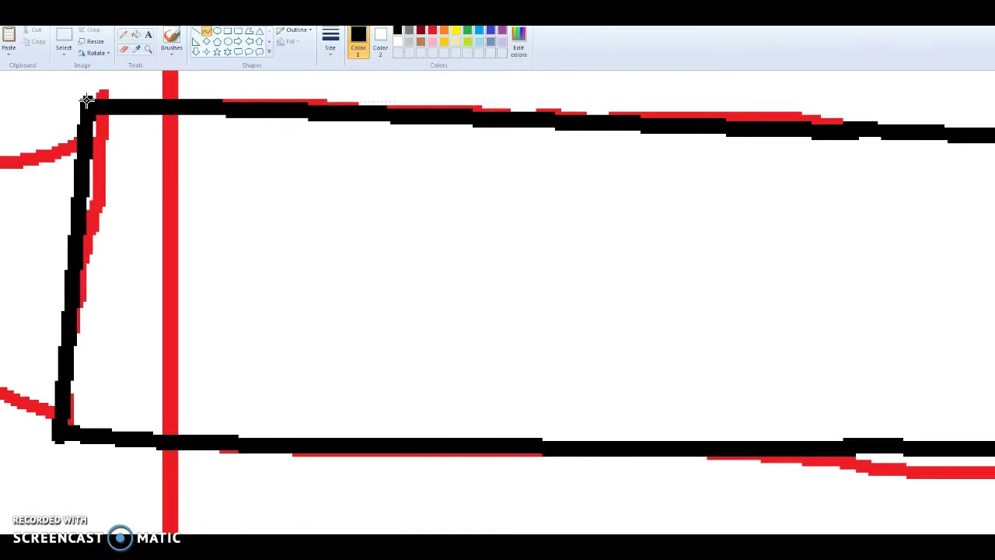
pyautogui.click(75, 240)
pyautogui.click(182, 429)
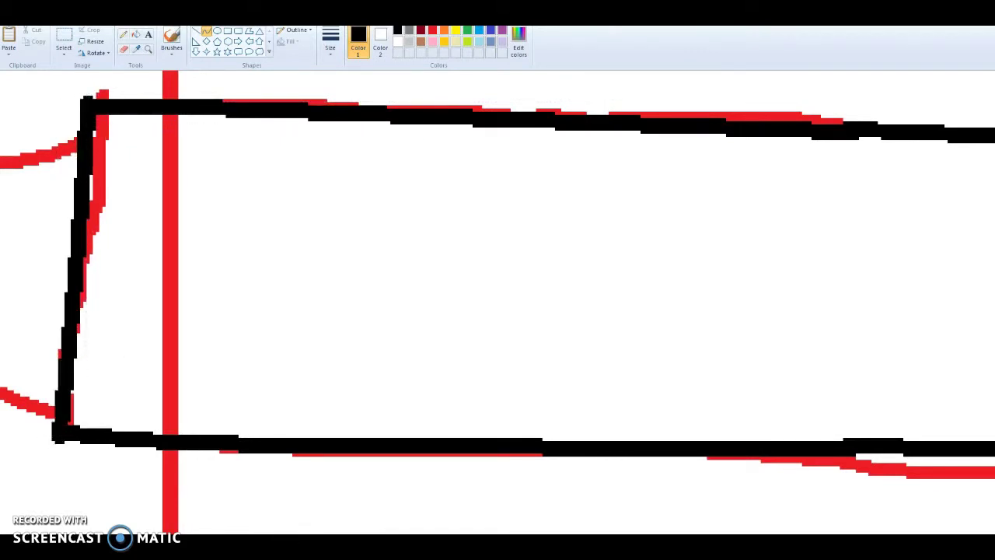
# - Trace the rectangle's left edge in black between the banner and the cloud shape
pyautogui.scroll(5, 380, 464)
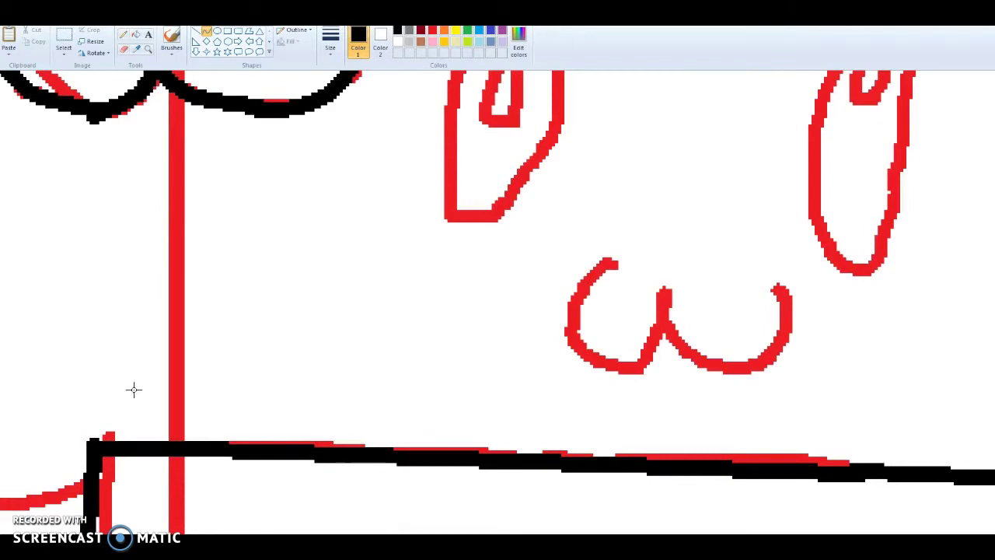
pyautogui.moveTo(169, 441); pyautogui.dragTo(172, 88)
pyautogui.click(176, 168)
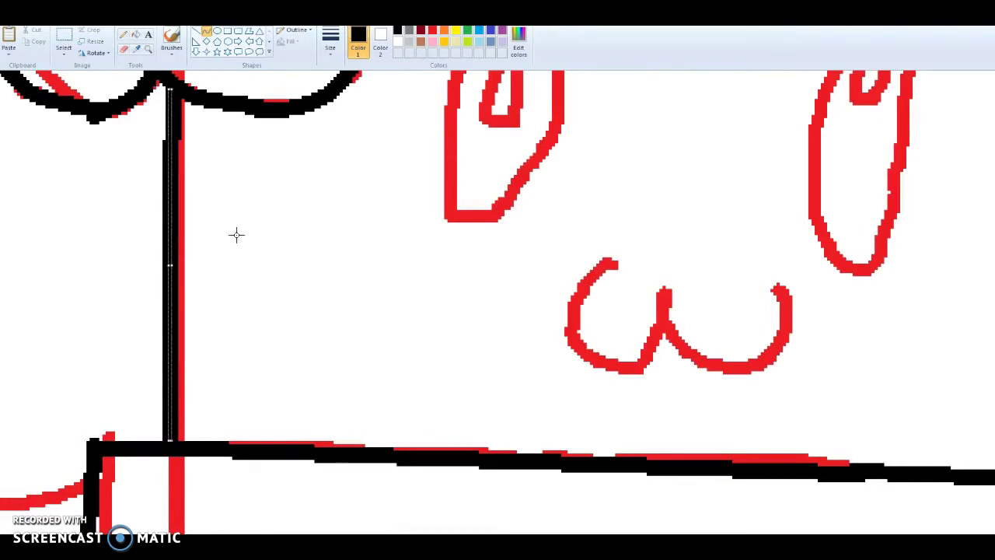
pyautogui.click(222, 219)
# - Draw a tall black ellipse over the sketched left eye
pyautogui.scroll(3, 265, 282)
pyautogui.moveTo(433, 244); pyautogui.dragTo(556, 469)
pyautogui.moveTo(503, 373); pyautogui.dragTo(506, 370)
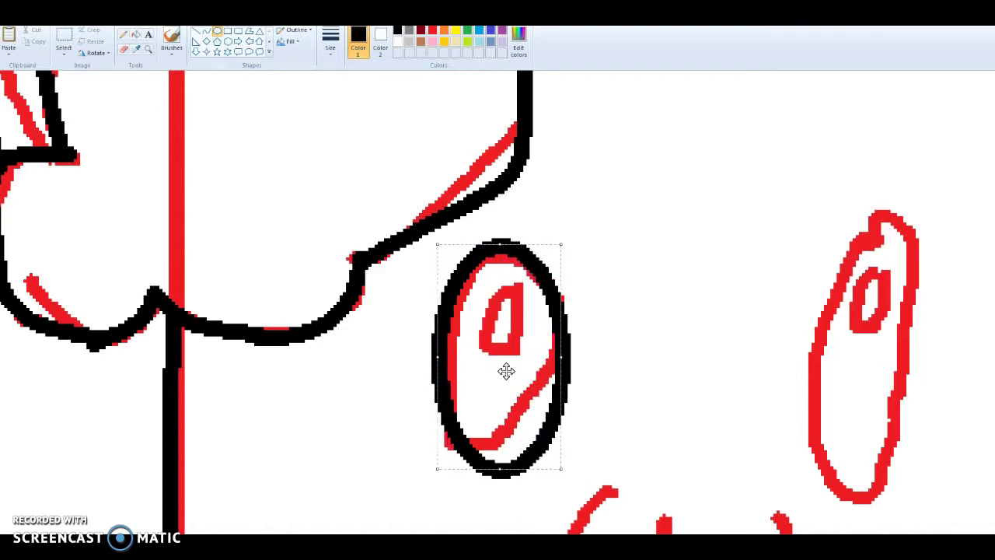
# - Copy the left eye and paste it over the sketched right eye
pyautogui.click(62, 39)
pyautogui.moveTo(449, 262); pyautogui.dragTo(596, 481)
pyautogui.rightClick(504, 328)
pyautogui.click(525, 346)
pyautogui.click(9, 41)
pyautogui.moveTo(57, 188); pyautogui.dragTo(855, 360)
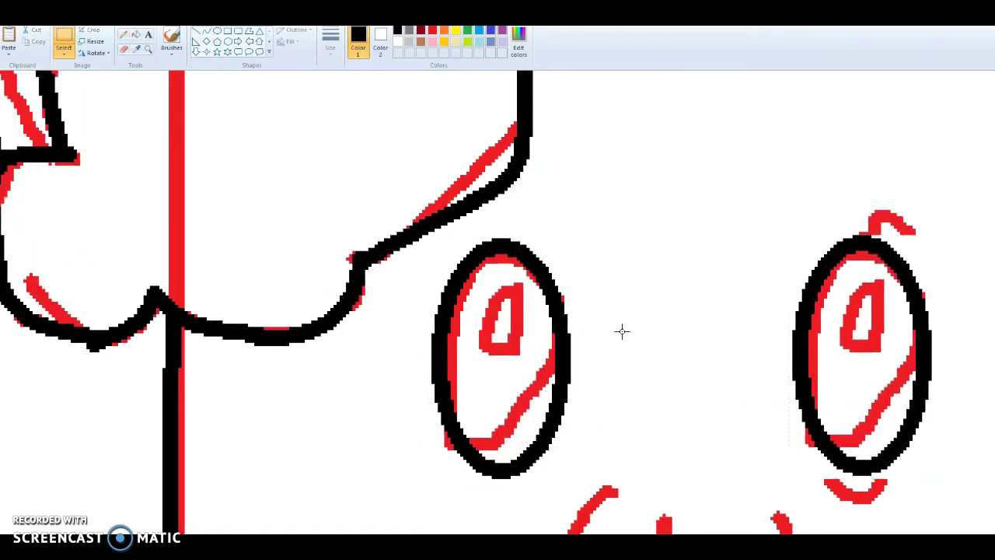
# - Trace the w-shaped mouth below the eyes with black curves
pyautogui.scroll(-5, 473, 473)
pyautogui.scroll(2, 472, 473)
pyautogui.hscroll(3, 473, 473)
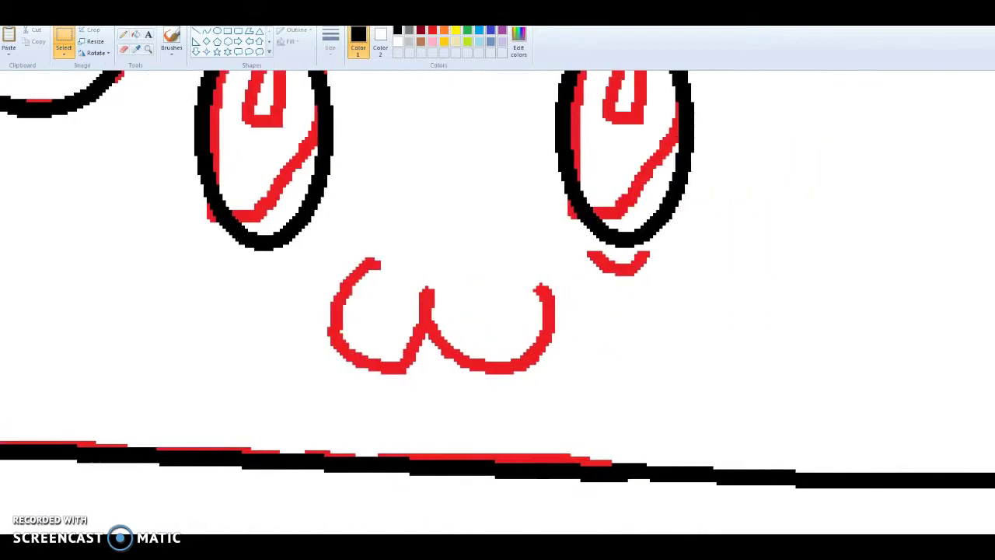
pyautogui.click(205, 30)
pyautogui.moveTo(374, 264); pyautogui.dragTo(356, 360)
pyautogui.moveTo(349, 318)
pyautogui.mouseDown()
pyautogui.moveTo(313, 314)
pyautogui.moveTo(319, 333)
pyautogui.mouseUp()
pyautogui.moveTo(360, 365)
pyautogui.mouseDown()
pyautogui.moveTo(424, 293)
pyautogui.moveTo(417, 368)
pyautogui.mouseUp()
pyautogui.moveTo(426, 299)
pyautogui.mouseDown()
pyautogui.moveTo(463, 378)
pyautogui.moveTo(430, 359)
pyautogui.moveTo(498, 347)
pyautogui.moveTo(515, 287)
pyautogui.mouseUp()
pyautogui.moveTo(506, 366)
pyautogui.mouseDown()
pyautogui.moveTo(502, 352)
pyautogui.moveTo(511, 371)
pyautogui.mouseUp()
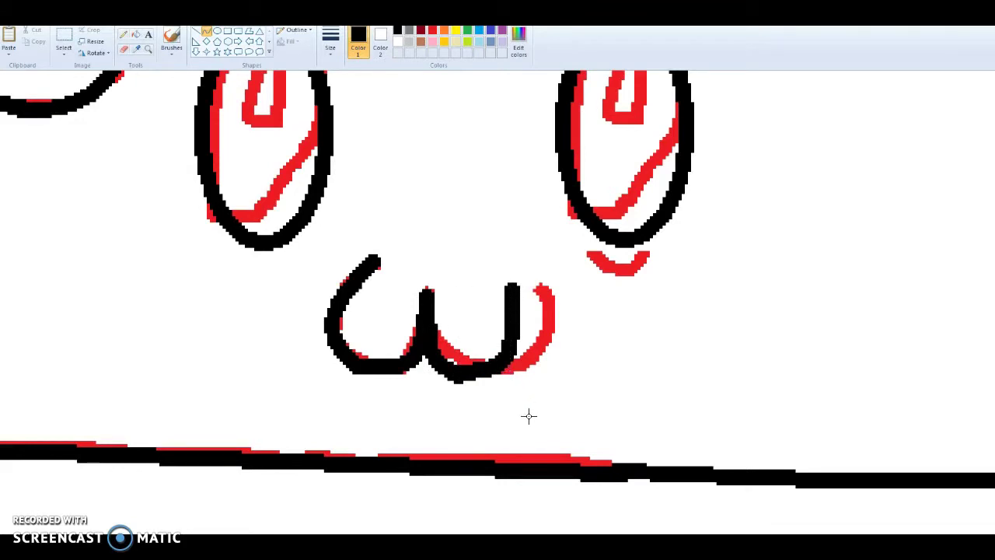
# - Undo the stray line in the left eye and draw a small black ellipse as the pupil in each eye
pyautogui.scroll(3, 311, 242)
pyautogui.moveTo(258, 289); pyautogui.dragTo(303, 354)
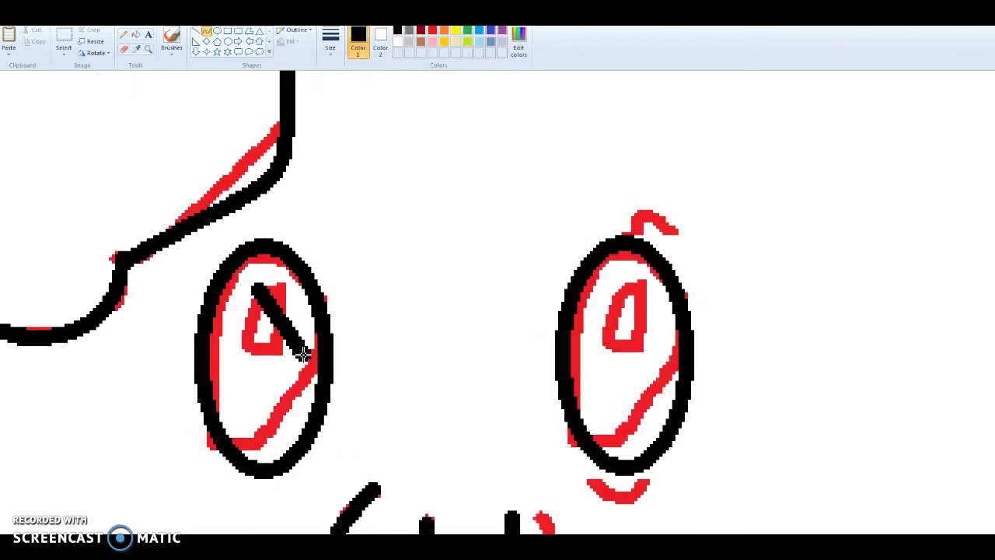
pyautogui.hotkey('ctrl', 'z')
pyautogui.moveTo(250, 295); pyautogui.dragTo(297, 359)
pyautogui.moveTo(626, 291); pyautogui.dragTo(670, 357)
pyautogui.moveTo(653, 324); pyautogui.dragTo(640, 324)
pyautogui.click(619, 435)
# - Trace the pointed tail at the banner's left end with two straight black lines
pyautogui.scroll(-7, 592, 433)
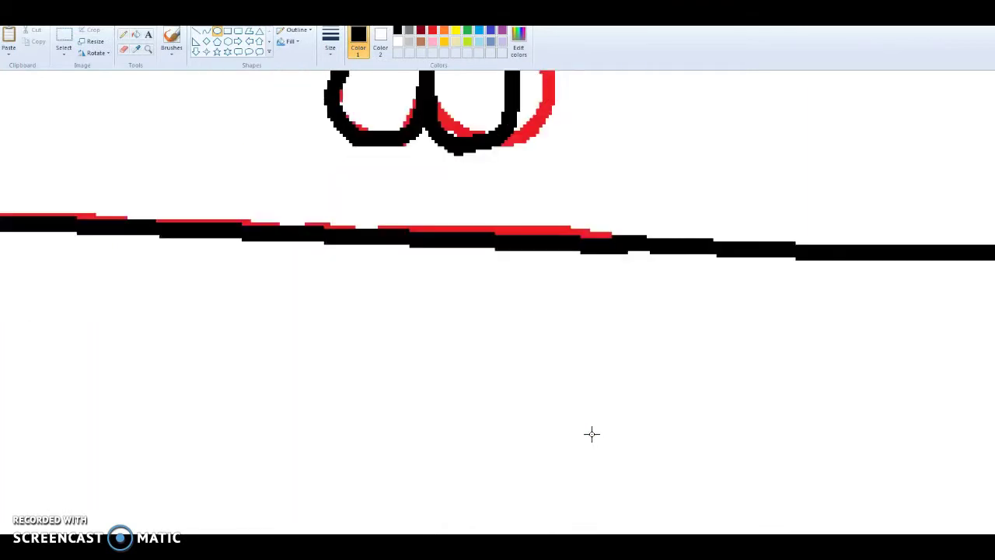
pyautogui.scroll(2, 588, 433)
pyautogui.moveTo(521, 539); pyautogui.dragTo(319, 538)
pyautogui.scroll(-3, 329, 457)
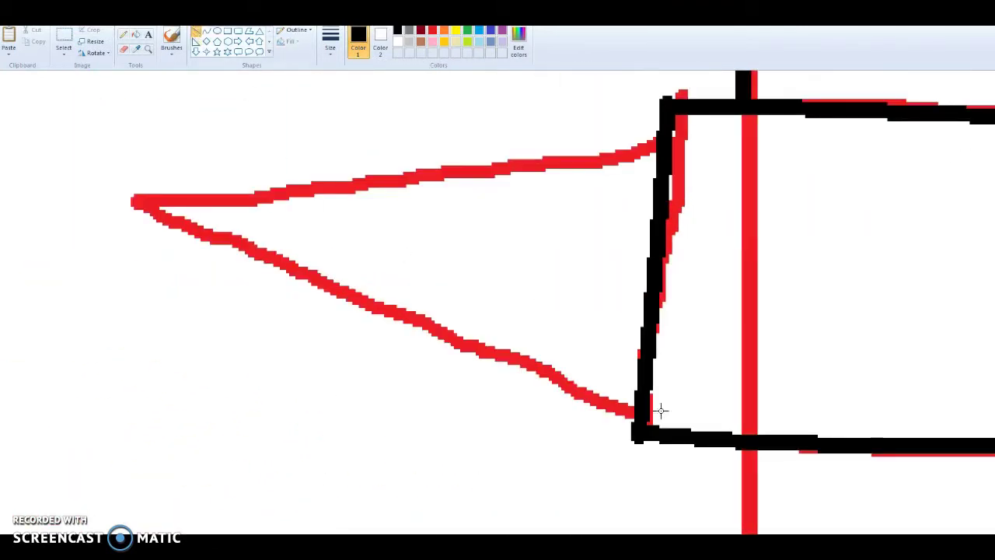
pyautogui.moveTo(636, 417)
pyautogui.mouseDown()
pyautogui.moveTo(262, 228)
pyautogui.moveTo(147, 195)
pyautogui.mouseUp()
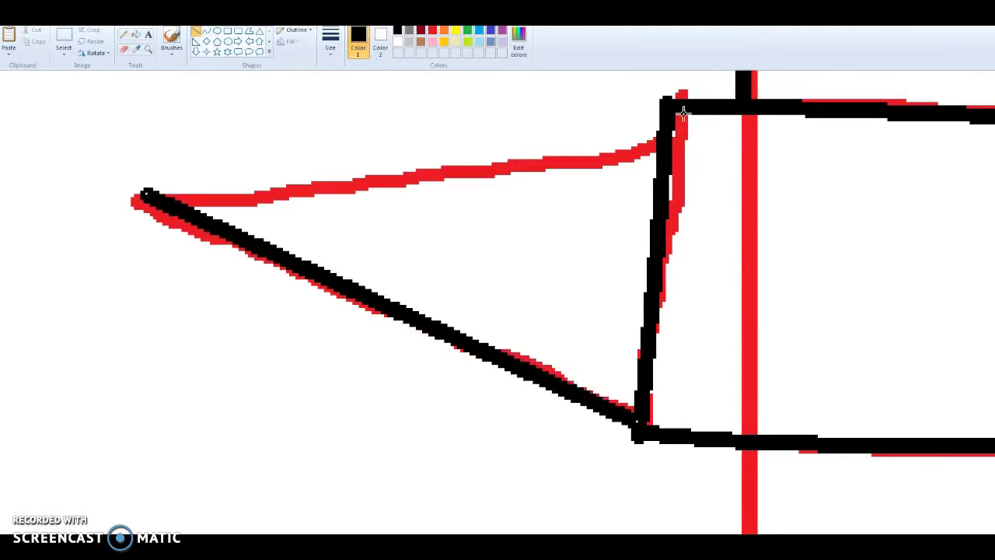
pyautogui.moveTo(669, 113); pyautogui.dragTo(478, 147)
pyautogui.moveTo(556, 138); pyautogui.dragTo(147, 191)
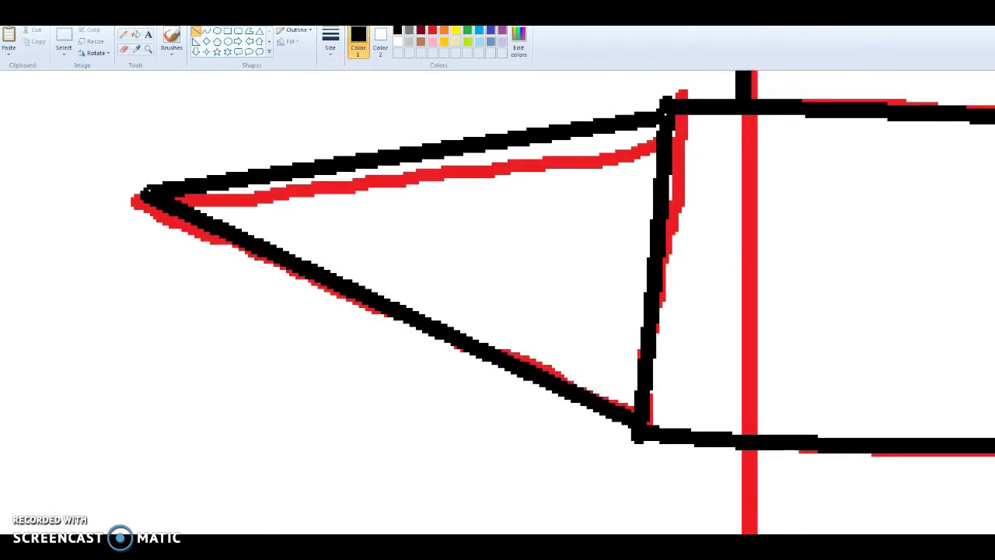
# - Draw an outward-pointing chevron of two straight black lines inside each end of the banner
pyautogui.hscroll(15, 497, 301)
pyautogui.moveTo(397, 403)
pyautogui.mouseDown()
pyautogui.moveTo(151, 289)
pyautogui.moveTo(127, 292)
pyautogui.mouseUp()
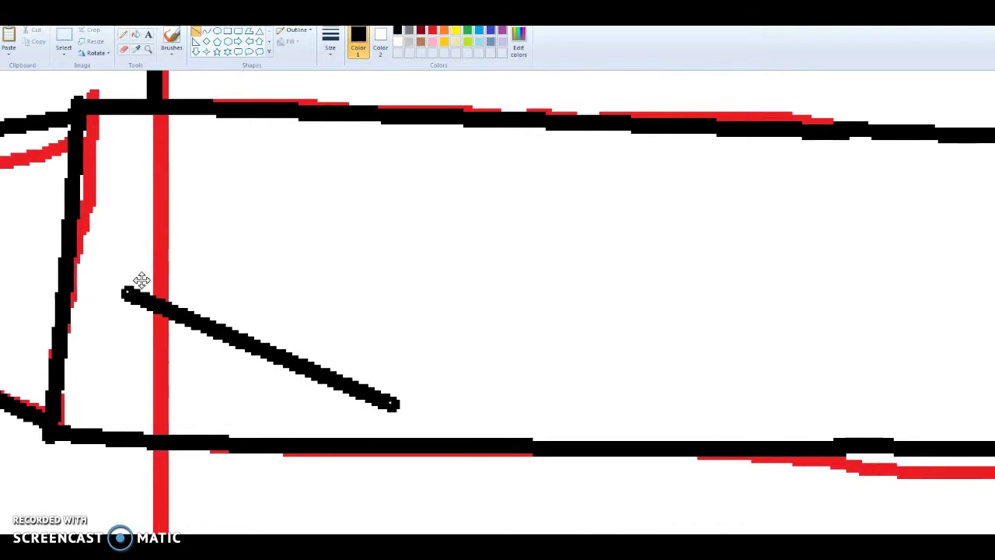
pyautogui.moveTo(406, 189); pyautogui.dragTo(132, 290)
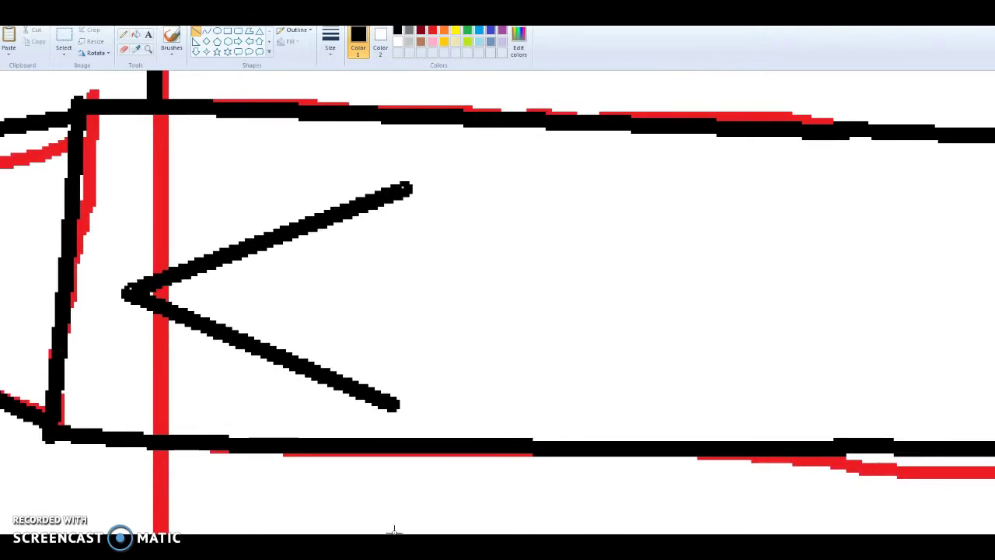
pyautogui.hscroll(15, 497, 302)
pyautogui.moveTo(469, 196)
pyautogui.mouseDown()
pyautogui.moveTo(510, 196)
pyautogui.moveTo(753, 258)
pyautogui.mouseUp()
pyautogui.moveTo(488, 412); pyautogui.dragTo(731, 273)
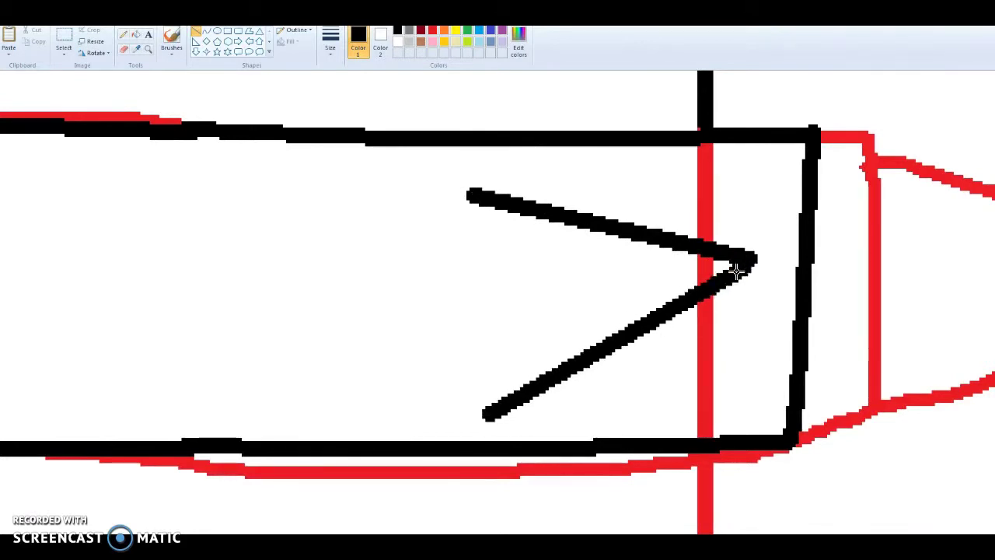
# - Trace the pointed tail at the banner's right end with two straight black lines
pyautogui.hscroll(10, 497, 302)
pyautogui.moveTo(457, 425); pyautogui.dragTo(906, 260)
pyautogui.moveTo(475, 139); pyautogui.dragTo(906, 258)
# - Draw a tall diamond of four straight black lines across the middle of the banner
pyautogui.hscroll(-15, 497, 301)
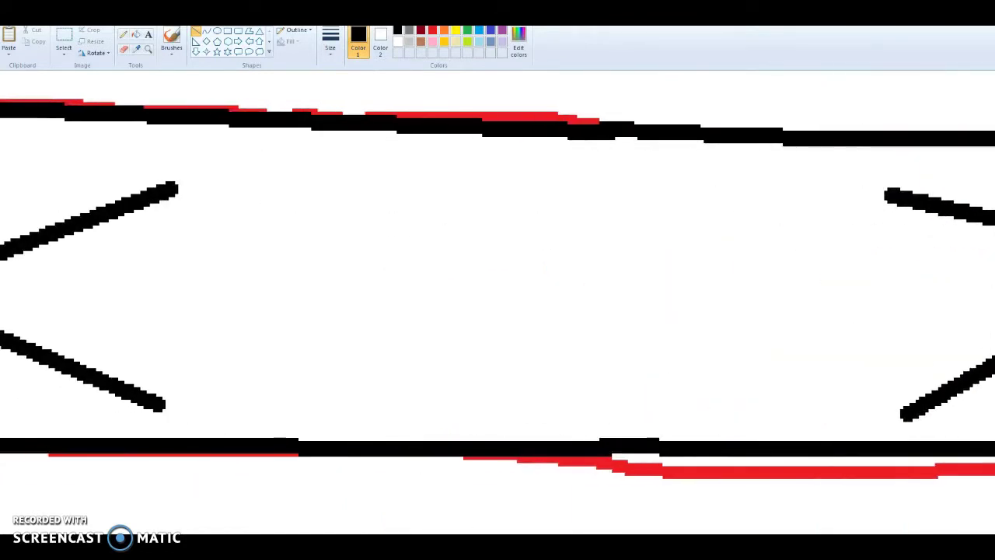
pyautogui.moveTo(403, 285); pyautogui.dragTo(507, 131)
pyautogui.moveTo(591, 298); pyautogui.dragTo(507, 133)
pyautogui.moveTo(488, 447); pyautogui.dragTo(401, 292)
pyautogui.moveTo(597, 294); pyautogui.dragTo(488, 439)
# - Close the open side of each banner chevron with a slightly bulging black curve
pyautogui.hscroll(-3, 359, 327)
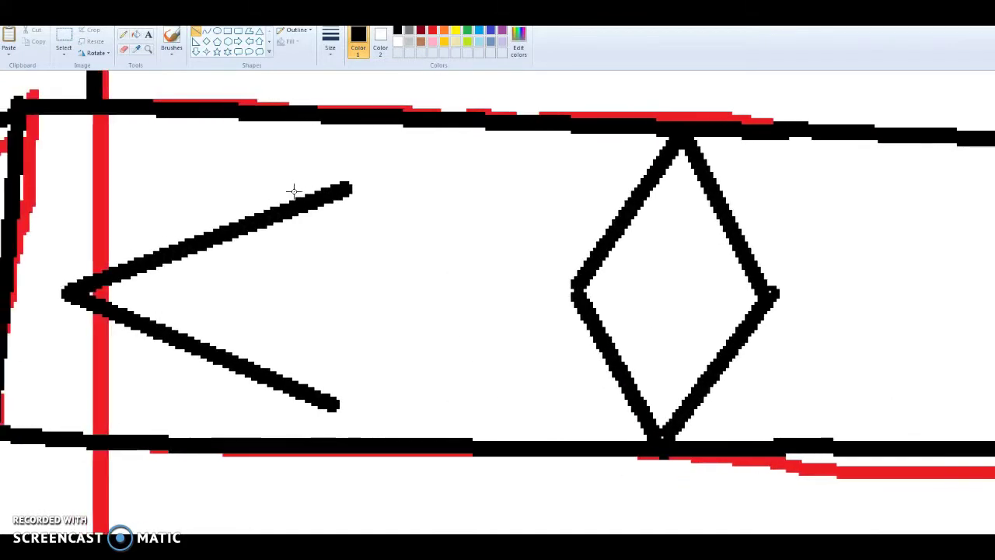
pyautogui.moveTo(339, 408); pyautogui.dragTo(345, 184)
pyautogui.moveTo(346, 286); pyautogui.dragTo(366, 295)
pyautogui.hscroll(10, 510, 508)
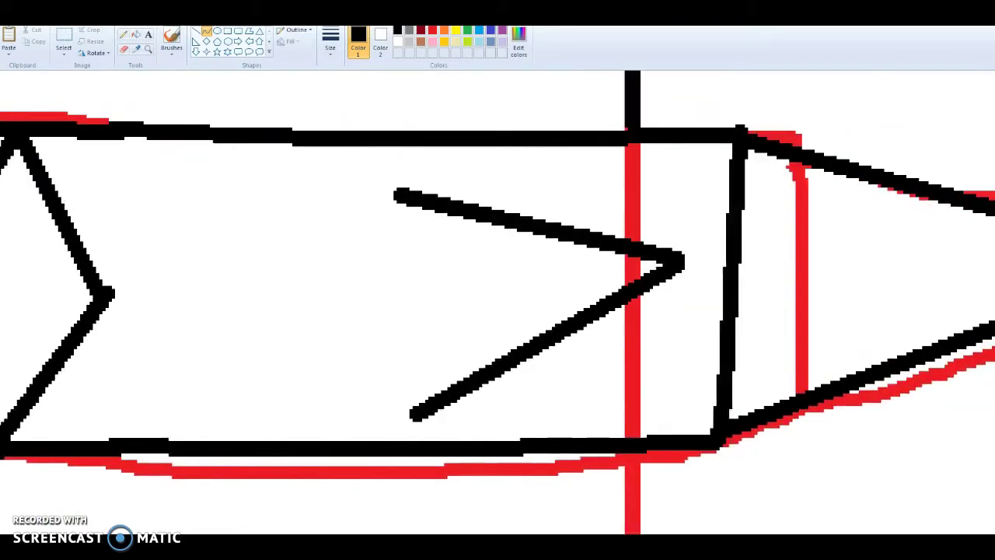
pyautogui.hscroll(-1, 510, 509)
pyautogui.moveTo(471, 412); pyautogui.dragTo(457, 192)
pyautogui.moveTo(460, 270); pyautogui.dragTo(446, 269)
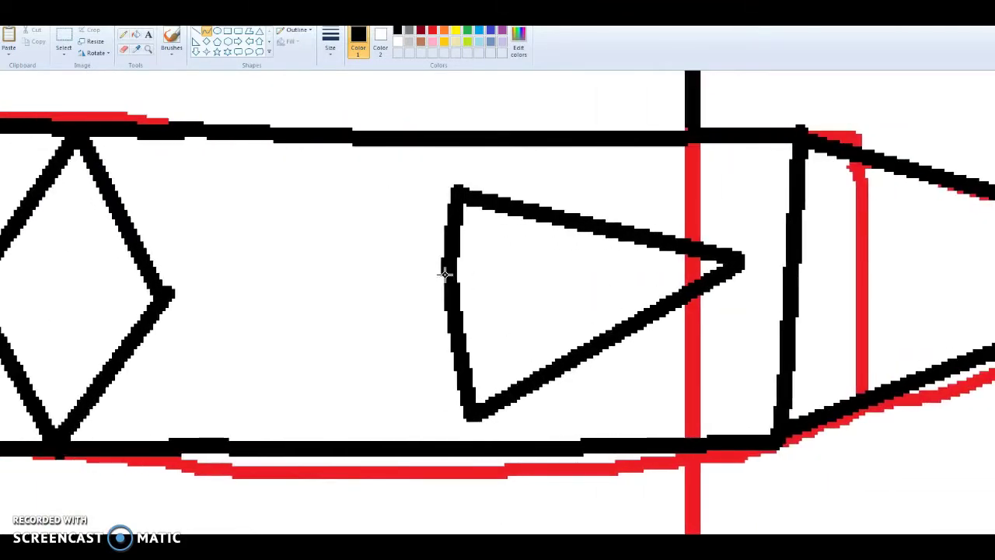
# - Draw four small black ellipses in the banner, one on each side of the diamond and one at each triangle's tip
pyautogui.moveTo(236, 250); pyautogui.dragTo(319, 338)
pyautogui.moveTo(738, 237); pyautogui.dragTo(790, 302)
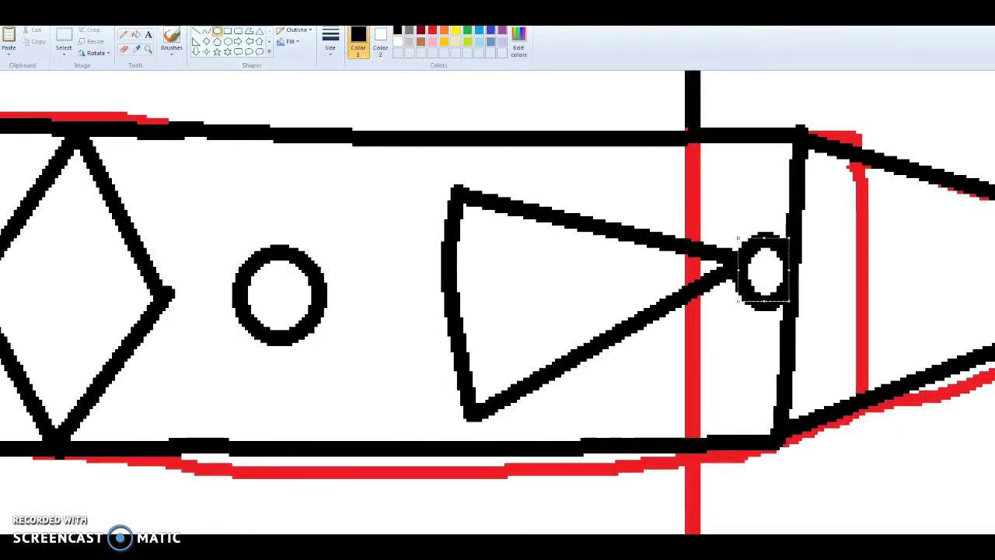
pyautogui.hscroll(-10, 497, 303)
pyautogui.moveTo(429, 268); pyautogui.dragTo(502, 340)
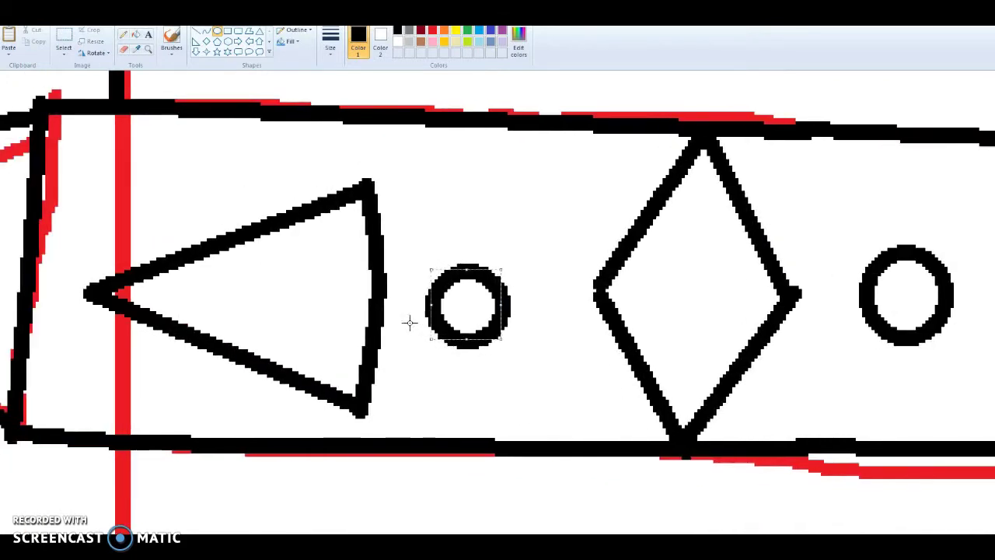
pyautogui.moveTo(33, 262); pyautogui.dragTo(92, 330)
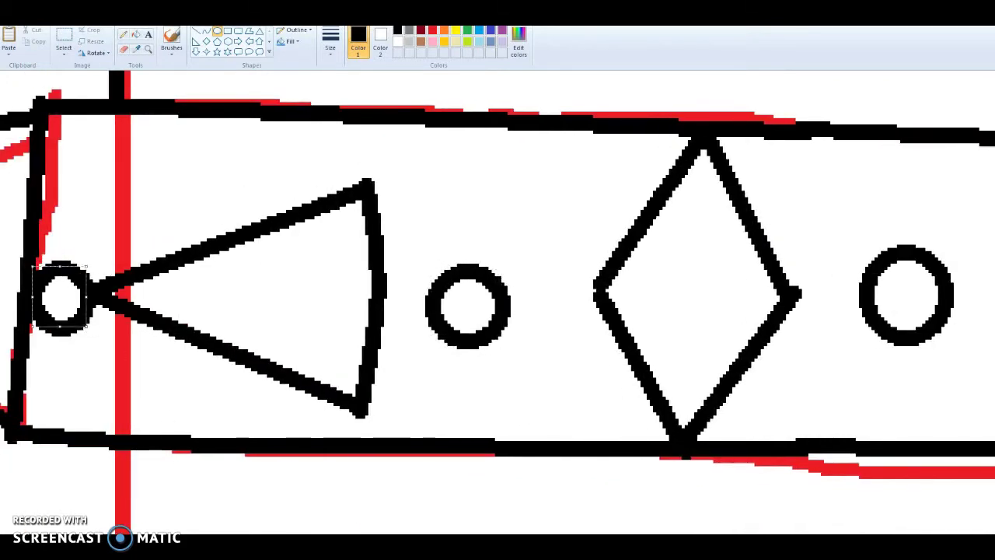
# - Trace the box's left side below the banner and the upper edge of the belt with black curves
pyautogui.hscroll(-3, 362, 520)
pyautogui.scroll(-5, 296, 119)
pyautogui.click(207, 33)
pyautogui.moveTo(333, 236)
pyautogui.mouseDown()
pyautogui.moveTo(333, 105)
pyautogui.moveTo(321, 152)
pyautogui.mouseUp()
pyautogui.moveTo(282, 237); pyautogui.dragTo(946, 317)
pyautogui.moveTo(573, 272); pyautogui.dragTo(572, 297)
# - Outline the belt buckle as a large rounded square made of four black curves
pyautogui.hscroll(3, 441, 526)
pyautogui.hscroll(3, 537, 505)
pyautogui.moveTo(505, 477); pyautogui.dragTo(516, 298)
pyautogui.moveTo(505, 376); pyautogui.dragTo(500, 393)
pyautogui.click(560, 507)
pyautogui.hscroll(3, 498, 311)
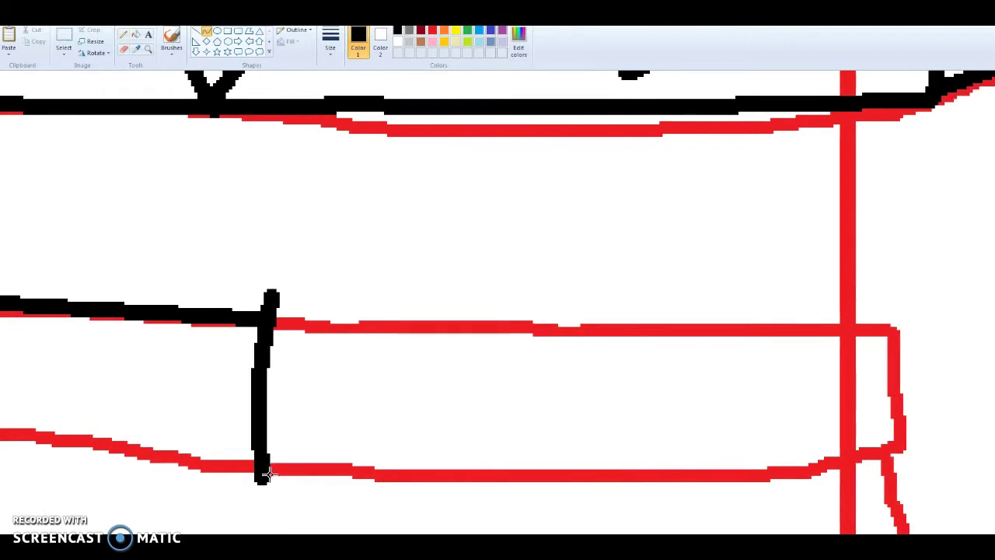
pyautogui.moveTo(263, 476)
pyautogui.mouseDown()
pyautogui.moveTo(435, 499)
pyautogui.moveTo(497, 486)
pyautogui.mouseUp()
pyautogui.moveTo(380, 480); pyautogui.dragTo(391, 506)
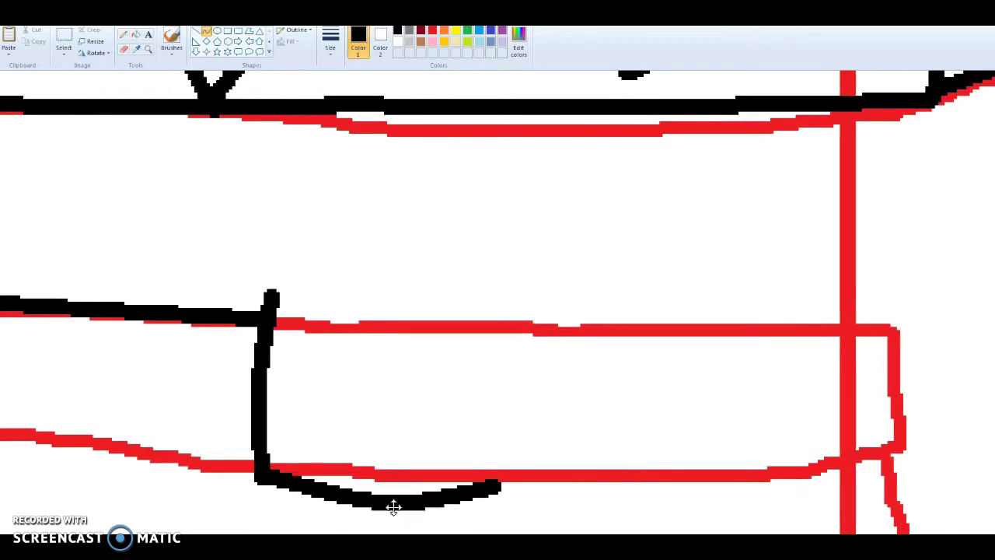
pyautogui.moveTo(495, 484); pyautogui.dragTo(496, 300)
pyautogui.moveTo(498, 358); pyautogui.dragTo(509, 363)
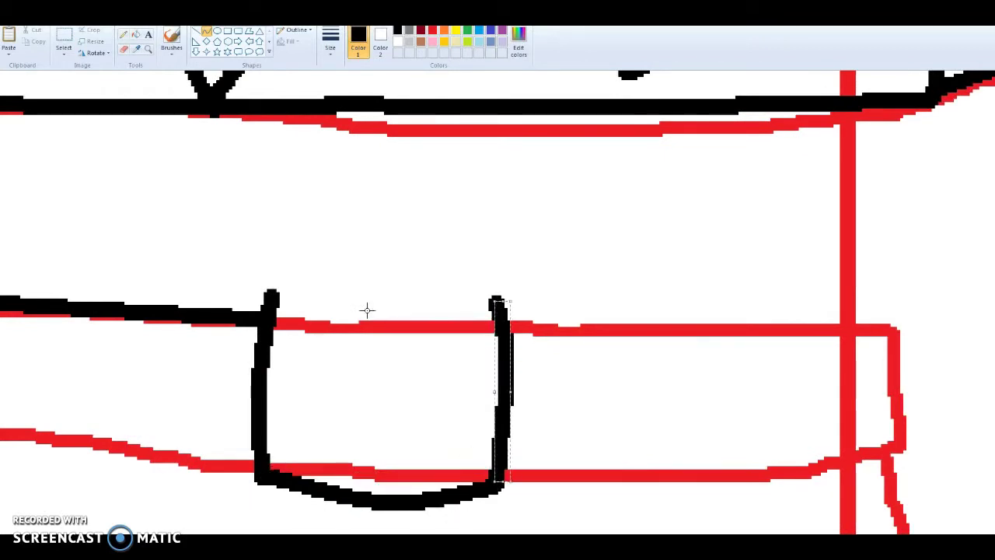
pyautogui.moveTo(269, 296); pyautogui.dragTo(496, 300)
pyautogui.moveTo(397, 297); pyautogui.dragTo(409, 291)
# - Draw a small lens-shaped prong inside the buckle and a smaller inner square around it with black curves
pyautogui.moveTo(289, 396)
pyautogui.mouseDown()
pyautogui.moveTo(334, 381)
pyautogui.moveTo(377, 394)
pyautogui.mouseUp()
pyautogui.moveTo(334, 389)
pyautogui.mouseDown()
pyautogui.moveTo(315, 378)
pyautogui.moveTo(373, 397)
pyautogui.mouseUp()
pyautogui.moveTo(329, 399); pyautogui.dragTo(334, 426)
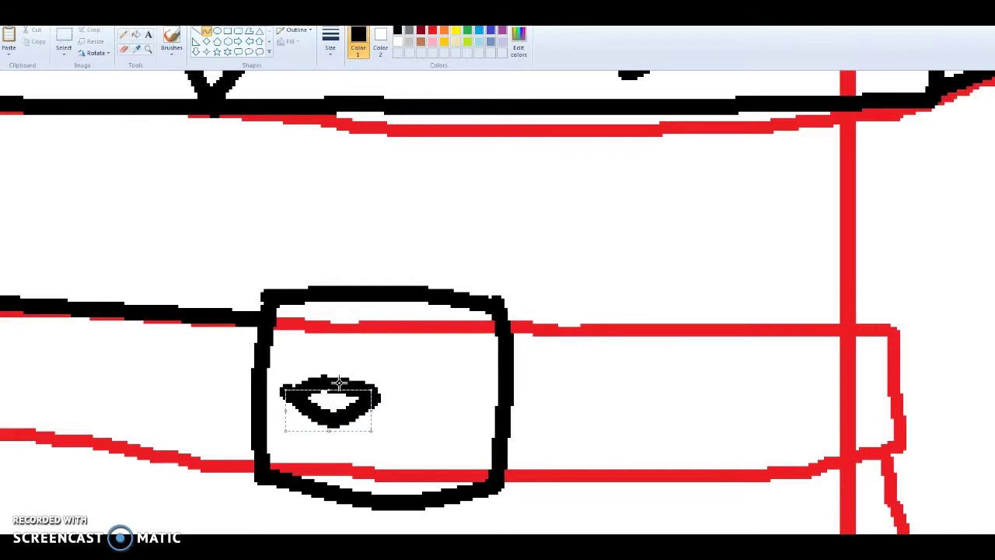
pyautogui.moveTo(302, 388); pyautogui.dragTo(302, 317)
pyautogui.moveTo(460, 333)
pyautogui.mouseDown()
pyautogui.moveTo(305, 317)
pyautogui.moveTo(382, 318)
pyautogui.mouseUp()
pyautogui.moveTo(296, 398)
pyautogui.mouseDown()
pyautogui.moveTo(296, 465)
pyautogui.moveTo(443, 462)
pyautogui.mouseUp()
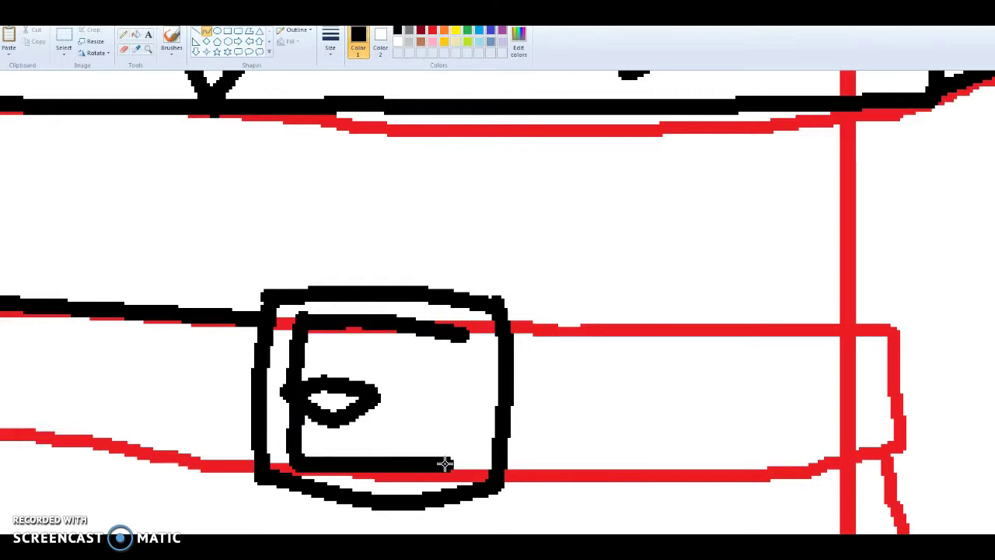
pyautogui.moveTo(465, 340)
pyautogui.mouseDown()
pyautogui.moveTo(449, 463)
pyautogui.moveTo(459, 427)
pyautogui.mouseUp()
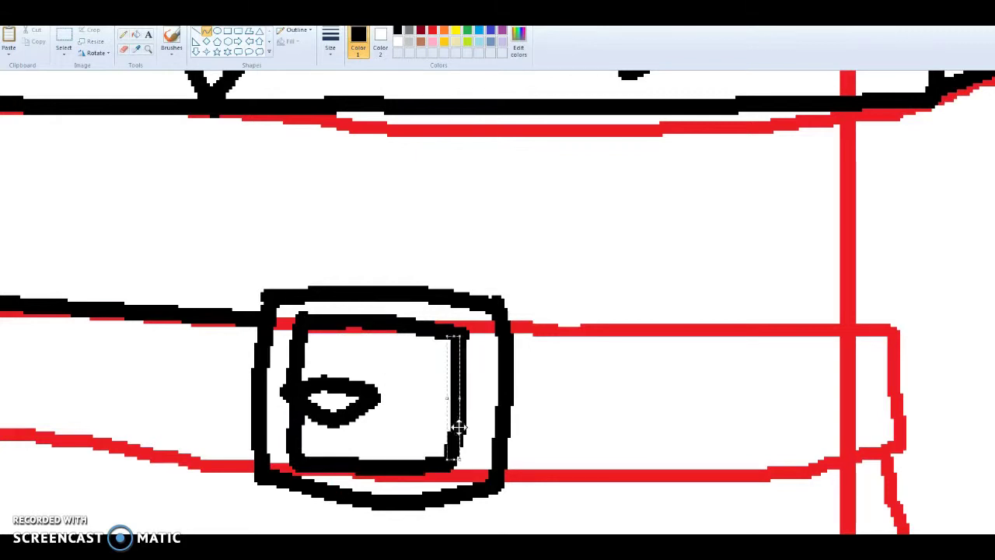
# - Trace the belt to the right of the buckle, with its lower edge, upper edge and rounded end in black
pyautogui.moveTo(505, 476)
pyautogui.mouseDown()
pyautogui.moveTo(756, 469)
pyautogui.moveTo(905, 446)
pyautogui.mouseUp()
pyautogui.moveTo(769, 462); pyautogui.dragTo(767, 476)
pyautogui.moveTo(506, 327); pyautogui.dragTo(902, 330)
pyautogui.click(860, 325)
pyautogui.moveTo(905, 441)
pyautogui.mouseDown()
pyautogui.moveTo(894, 332)
pyautogui.moveTo(908, 364)
pyautogui.mouseUp()
# - Trace the box's right side between the banner and the belt in black, redoing the first line
pyautogui.moveTo(851, 109); pyautogui.dragTo(852, 325)
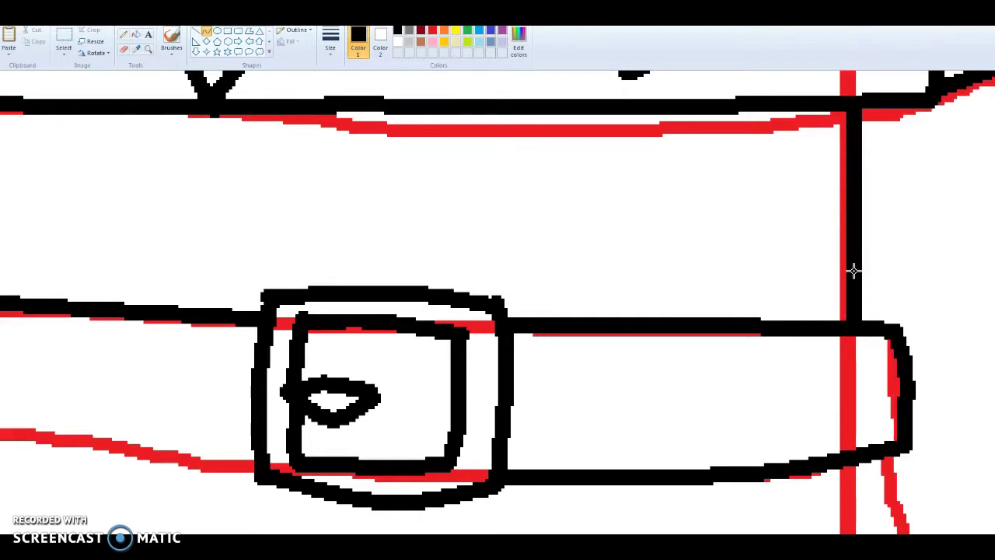
pyautogui.hotkey('ctrl', 'z')
pyautogui.moveTo(851, 109); pyautogui.dragTo(852, 325)
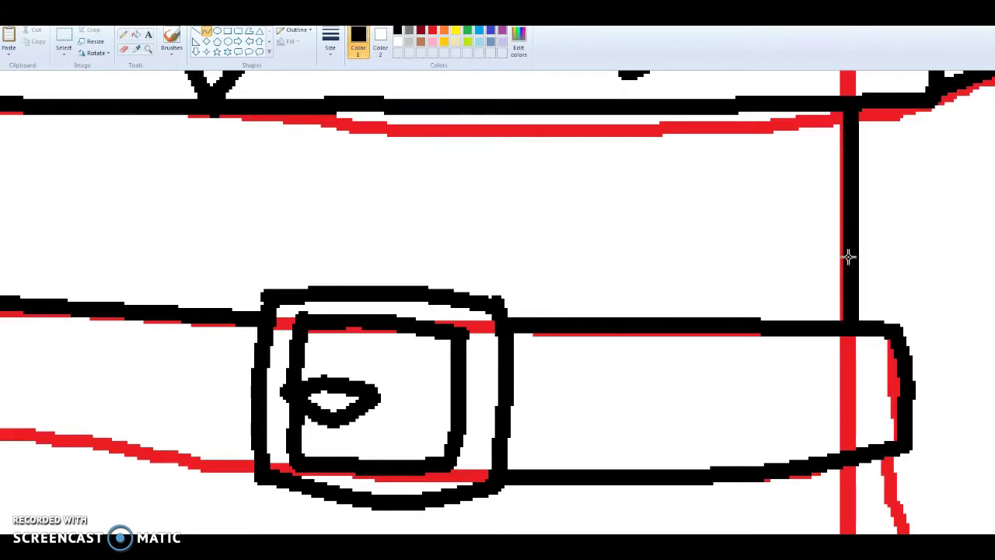
pyautogui.moveTo(848, 256); pyautogui.dragTo(859, 230)
# - Trace the belt's lower edge left of the buckle and close its left end with a black curve
pyautogui.hscroll(-6, 604, 467)
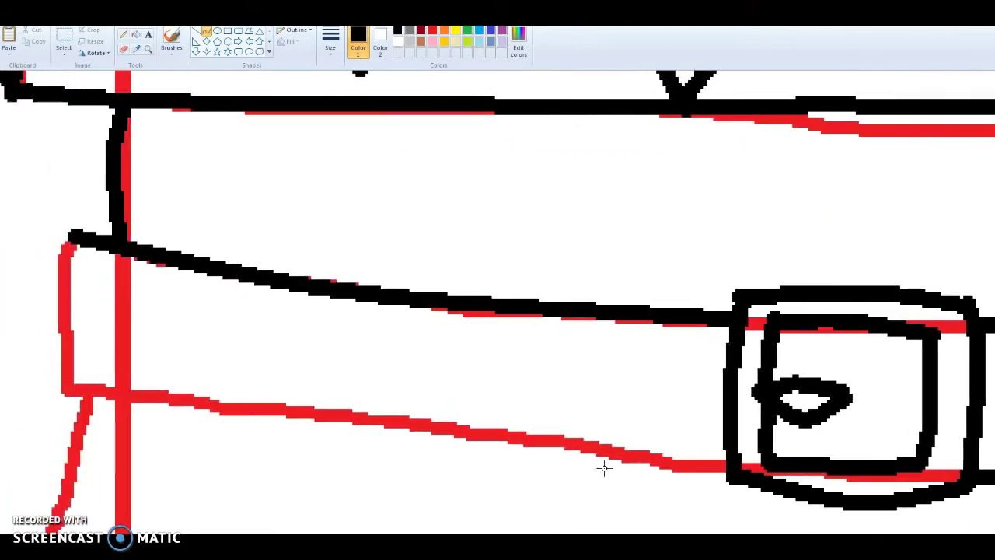
pyautogui.moveTo(734, 465)
pyautogui.mouseDown()
pyautogui.moveTo(82, 397)
pyautogui.moveTo(64, 385)
pyautogui.moveTo(193, 410)
pyautogui.mouseUp()
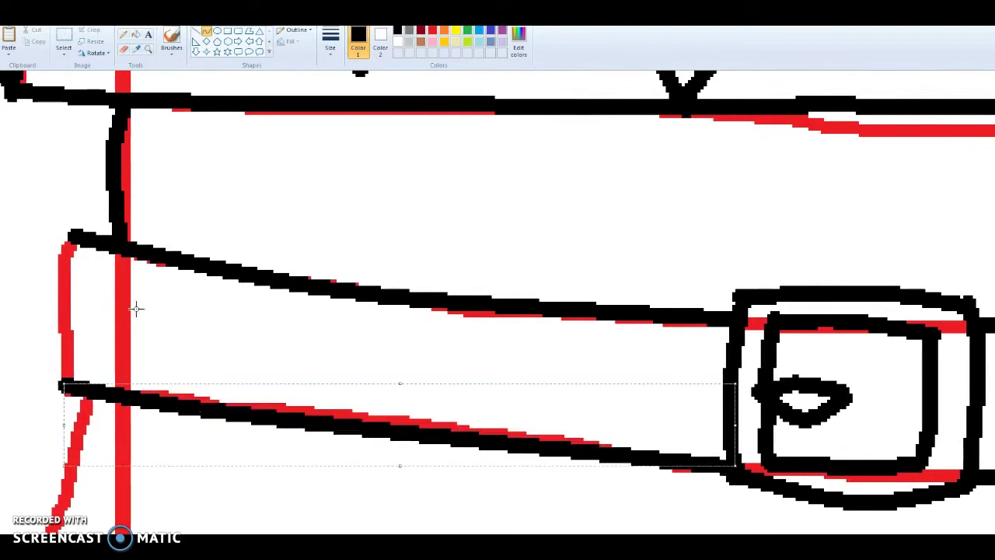
pyautogui.moveTo(75, 237); pyautogui.dragTo(60, 389)
pyautogui.moveTo(67, 321); pyautogui.dragTo(59, 318)
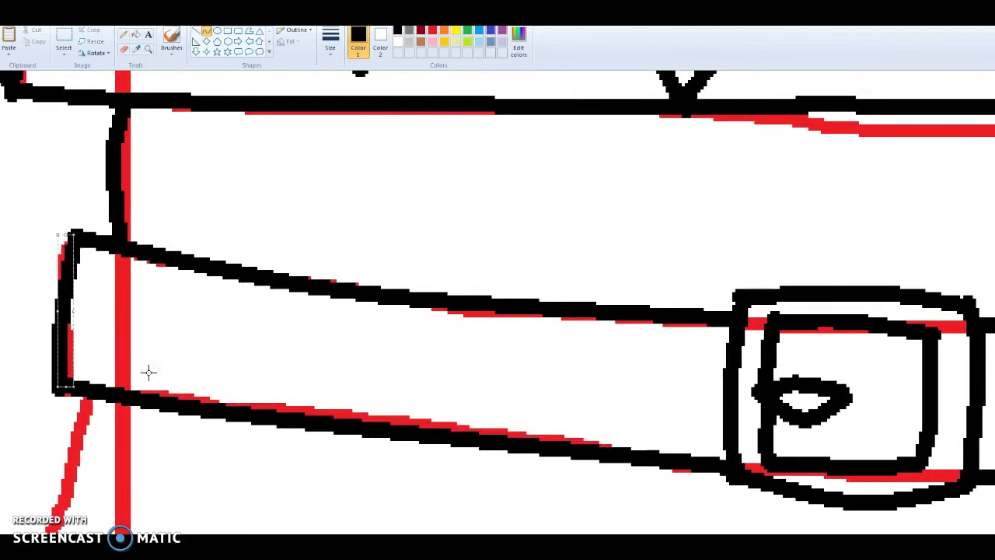
pyautogui.click(150, 372)
pyautogui.scroll(-3, 150, 367)
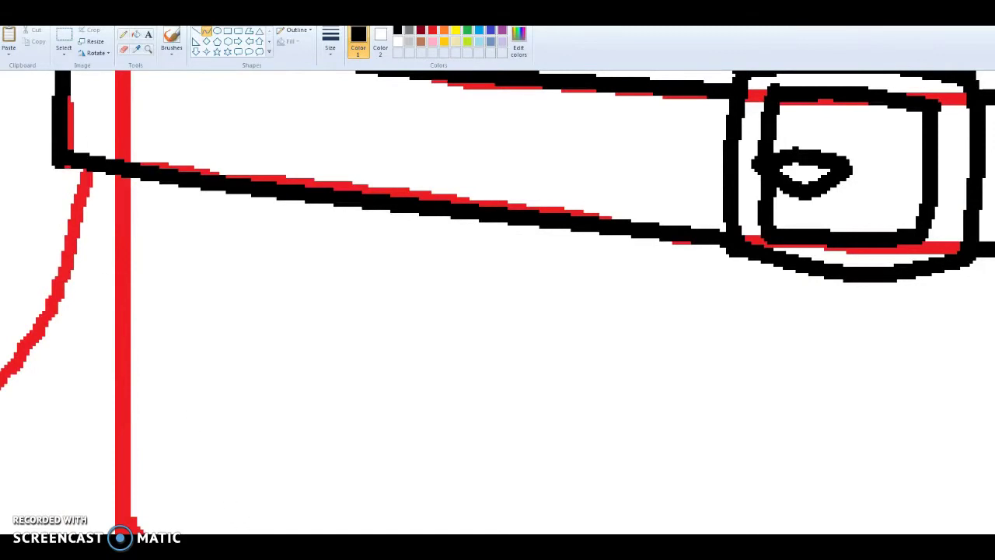
pyautogui.hscroll(-4, 372, 272)
pyautogui.scroll(-1, 372, 272)
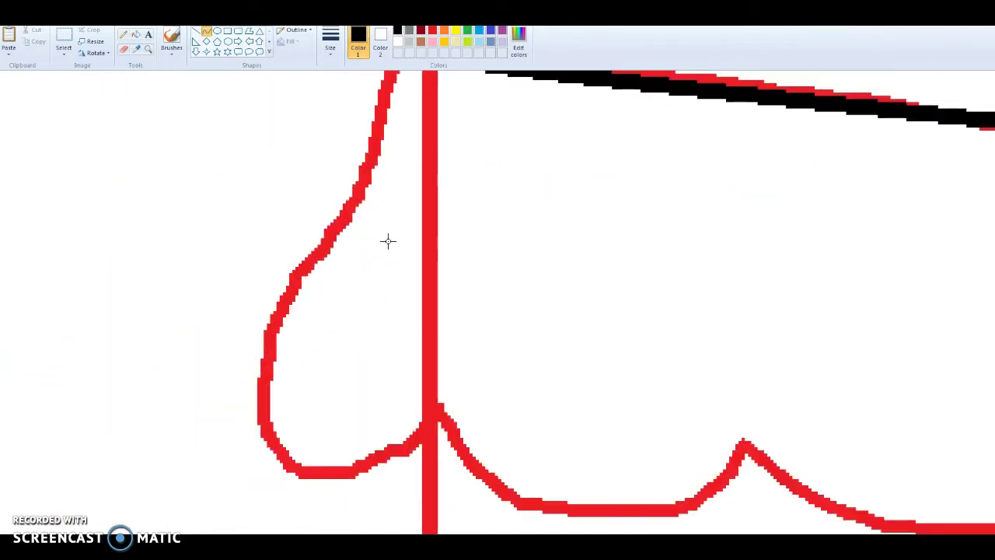
pyautogui.scroll(1, 388, 241)
pyautogui.moveTo(391, 178); pyautogui.dragTo(261, 532)
pyautogui.moveTo(318, 385); pyautogui.dragTo(333, 310)
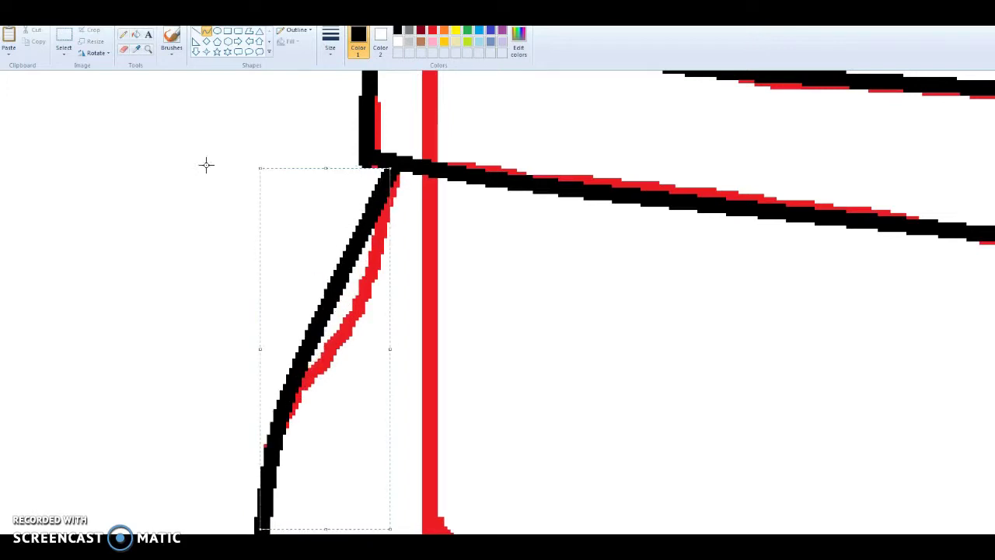
pyautogui.hotkey('ctrl', 'z')
pyautogui.moveTo(403, 168)
pyautogui.mouseDown()
pyautogui.moveTo(273, 411)
pyautogui.moveTo(259, 529)
pyautogui.mouseUp()
pyautogui.moveTo(300, 440)
pyautogui.mouseDown()
pyautogui.moveTo(276, 415)
pyautogui.moveTo(258, 418)
pyautogui.mouseUp()
pyautogui.click(327, 303)
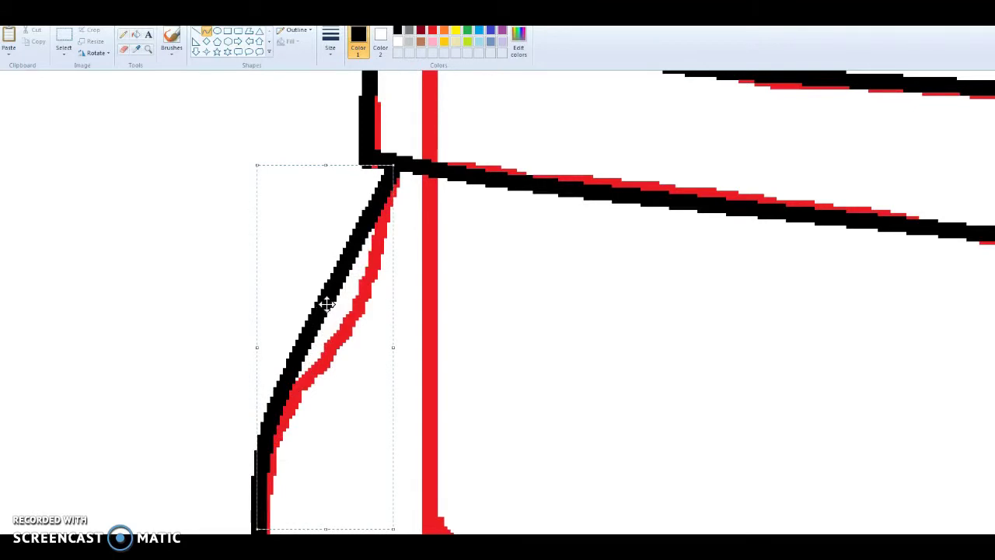
pyautogui.hotkey('ctrl', 'z')
pyautogui.moveTo(393, 166); pyautogui.dragTo(264, 534)
pyautogui.moveTo(295, 434); pyautogui.dragTo(259, 412)
pyautogui.moveTo(325, 314); pyautogui.dragTo(366, 335)
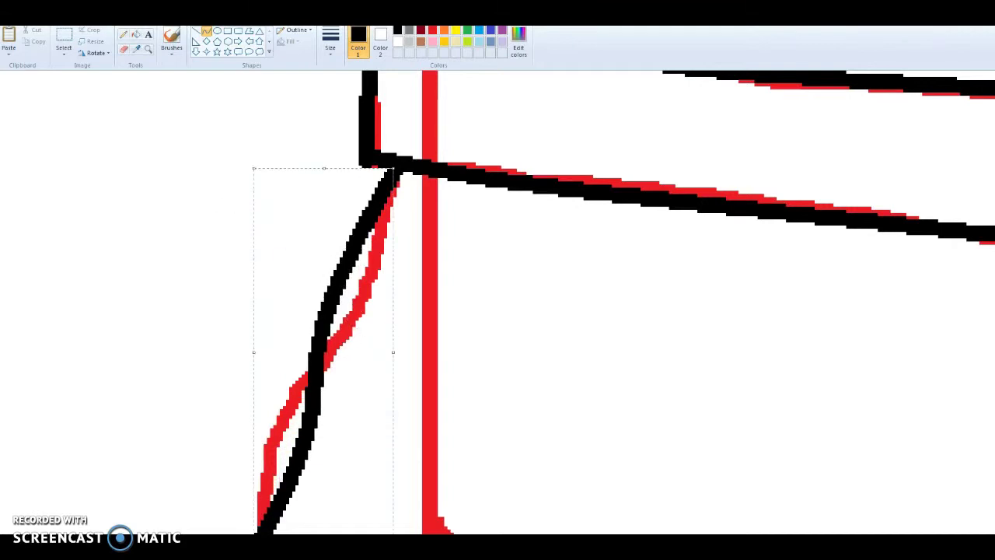
pyautogui.hotkey('ctrl', 'z')
# - Trace the skirt's left side below the belt with two joined black curves
pyautogui.moveTo(395, 166)
pyautogui.mouseDown()
pyautogui.moveTo(350, 340)
pyautogui.moveTo(285, 408)
pyautogui.mouseUp()
pyautogui.moveTo(346, 305); pyautogui.dragTo(352, 318)
pyautogui.click(352, 318)
pyautogui.moveTo(262, 525); pyautogui.dragTo(286, 405)
pyautogui.moveTo(276, 465); pyautogui.dragTo(266, 443)
# - Trace the first two scallops at the left of the skirt's hem with black curves
pyautogui.scroll(-5, 283, 268)
pyautogui.moveTo(259, 183); pyautogui.dragTo(433, 184)
pyautogui.moveTo(347, 233); pyautogui.dragTo(363, 259)
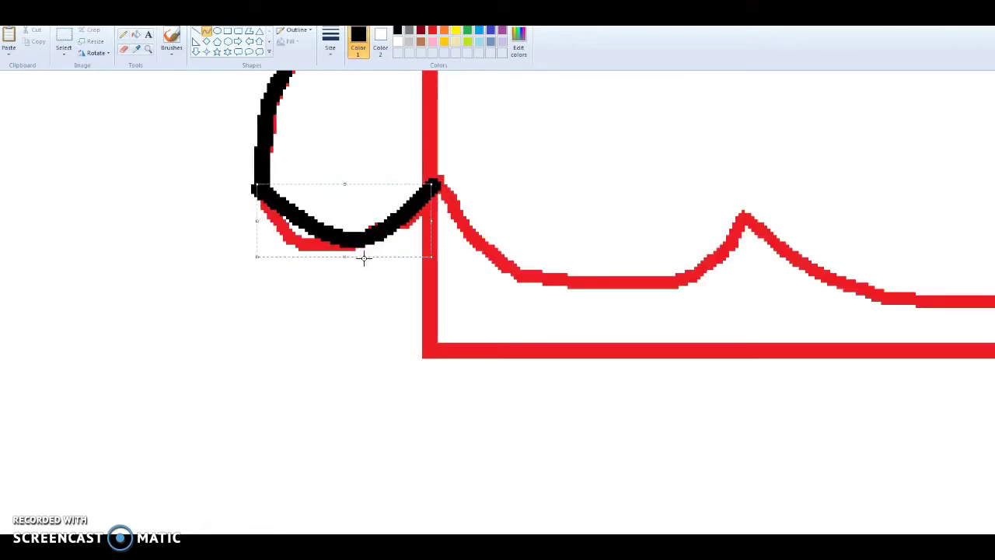
pyautogui.hscroll(3, 362, 526)
pyautogui.moveTo(245, 190); pyautogui.dragTo(551, 220)
pyautogui.moveTo(435, 257); pyautogui.dragTo(424, 299)
# - Trace the box's left side below the hem, its rounded lower left corner and most of its bottom edge in black
pyautogui.hscroll(1, 224, 381)
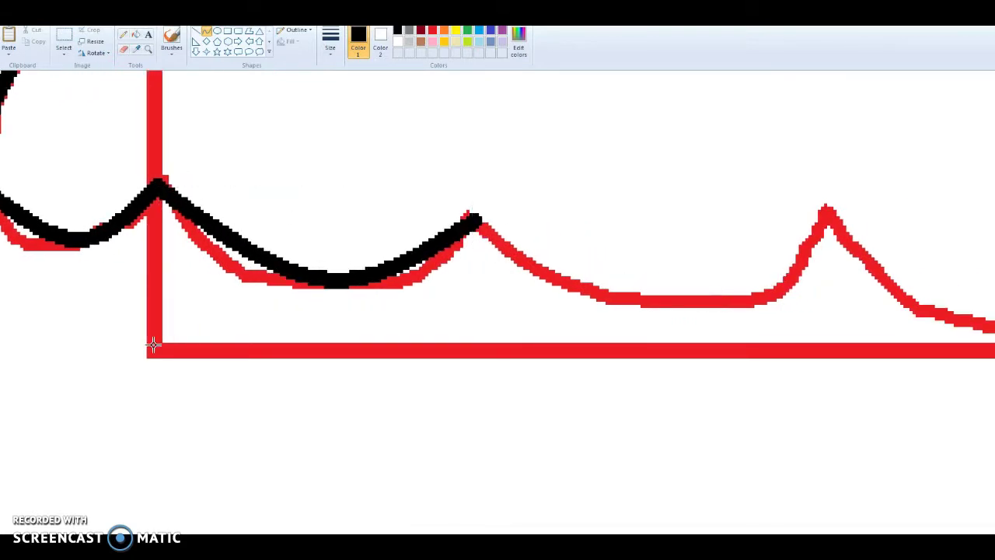
pyautogui.moveTo(150, 316); pyautogui.dragTo(152, 203)
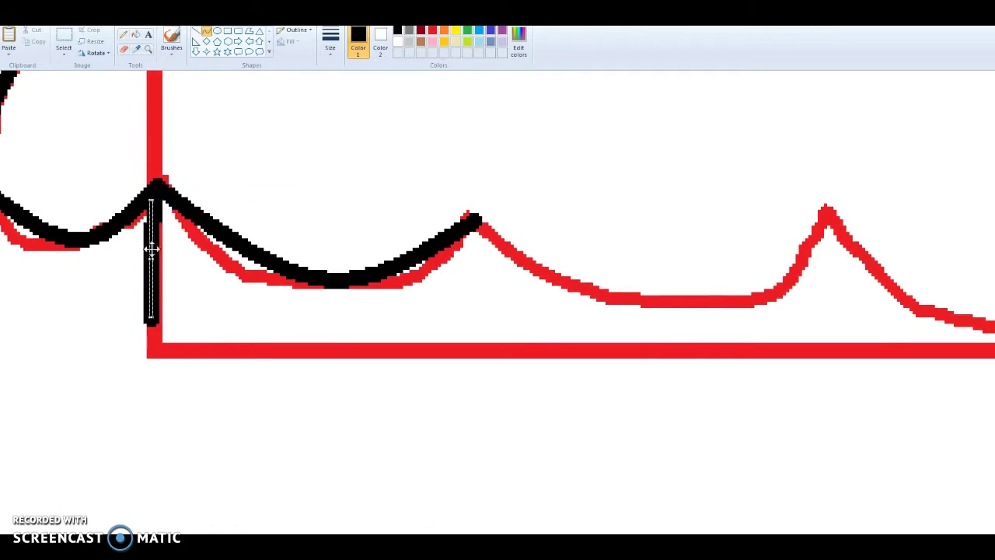
pyautogui.click(167, 352)
pyautogui.moveTo(185, 357); pyautogui.dragTo(145, 319)
pyautogui.click(155, 349)
pyautogui.click(155, 349)
pyautogui.moveTo(184, 356)
pyautogui.mouseDown()
pyautogui.moveTo(972, 338)
pyautogui.moveTo(991, 350)
pyautogui.mouseUp()
pyautogui.click(665, 355)
pyautogui.hscroll(3, 665, 356)
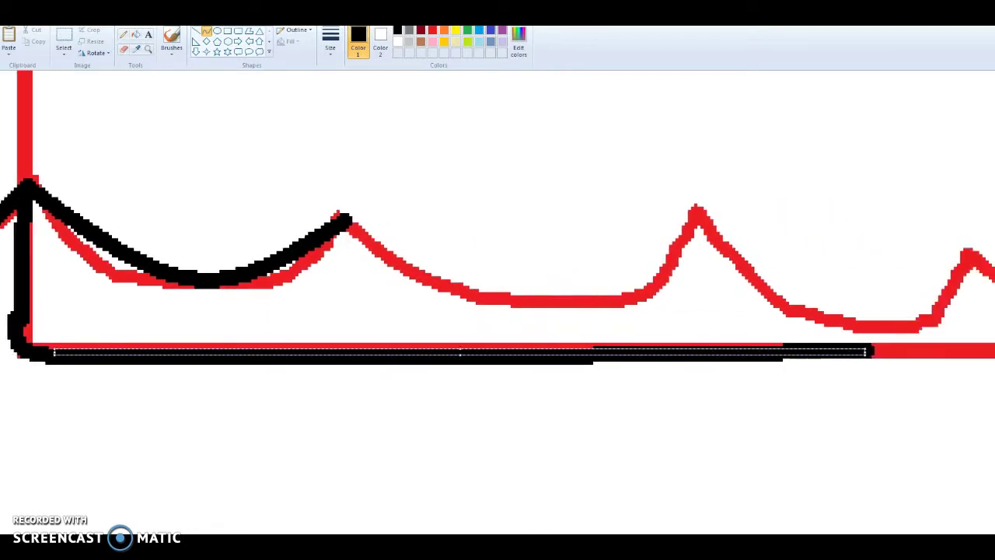
# - Trace the next three scallops of the skirt's hem with black curves following the red sketch
pyautogui.moveTo(342, 218); pyautogui.dragTo(699, 215)
pyautogui.moveTo(646, 231); pyautogui.dragTo(589, 317)
pyautogui.hscroll(10, 435, 314)
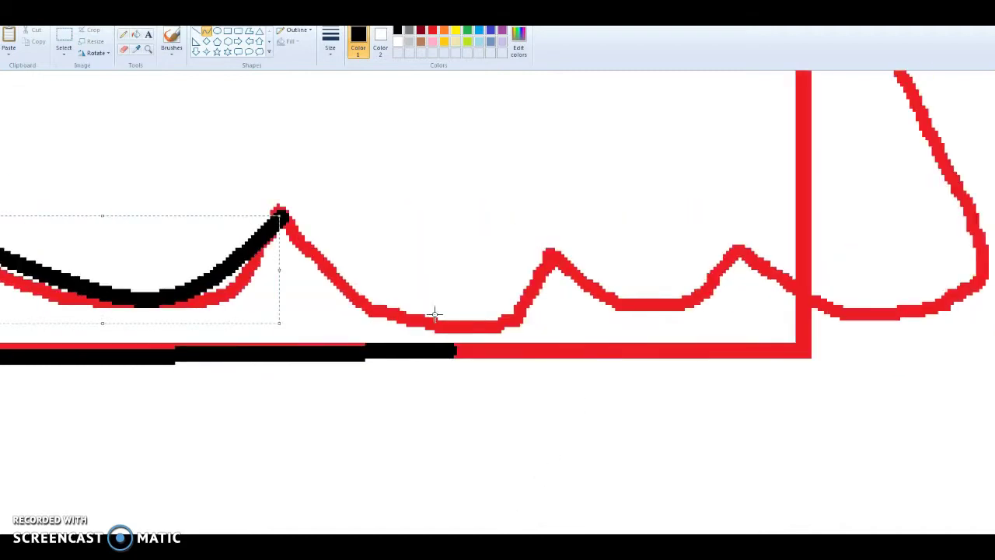
pyautogui.moveTo(546, 259)
pyautogui.mouseDown()
pyautogui.moveTo(324, 245)
pyautogui.moveTo(280, 219)
pyautogui.mouseUp()
pyautogui.moveTo(381, 237); pyautogui.dragTo(458, 348)
pyautogui.click(463, 351)
pyautogui.moveTo(739, 254); pyautogui.dragTo(549, 256)
pyautogui.moveTo(668, 256); pyautogui.dragTo(669, 316)
# - Complete the box's bottom edge and lower right corner up to the hem, and trace the rightmost scallop in black
pyautogui.moveTo(447, 351); pyautogui.dragTo(805, 352)
pyautogui.click(726, 357)
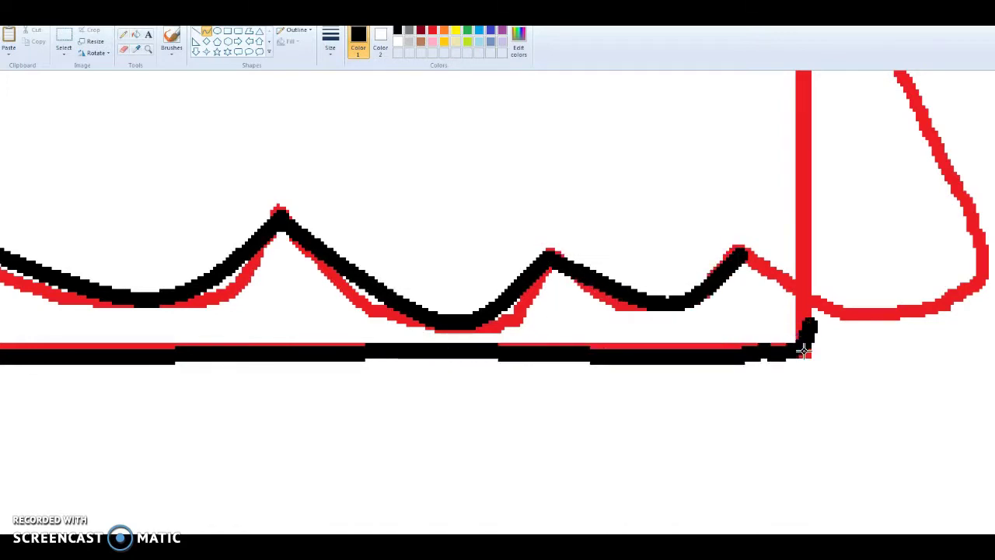
pyautogui.moveTo(746, 260); pyautogui.dragTo(978, 226)
pyautogui.moveTo(882, 246)
pyautogui.mouseDown()
pyautogui.moveTo(916, 311)
pyautogui.moveTo(948, 326)
pyautogui.mouseUp()
pyautogui.click(960, 332)
pyautogui.moveTo(813, 301); pyautogui.dragTo(783, 359)
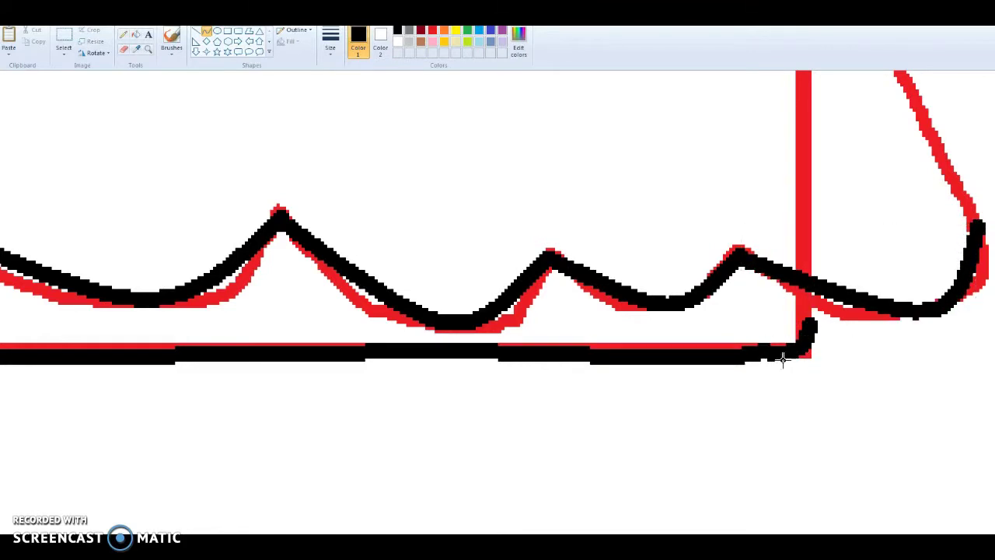
pyautogui.moveTo(810, 323); pyautogui.dragTo(808, 289)
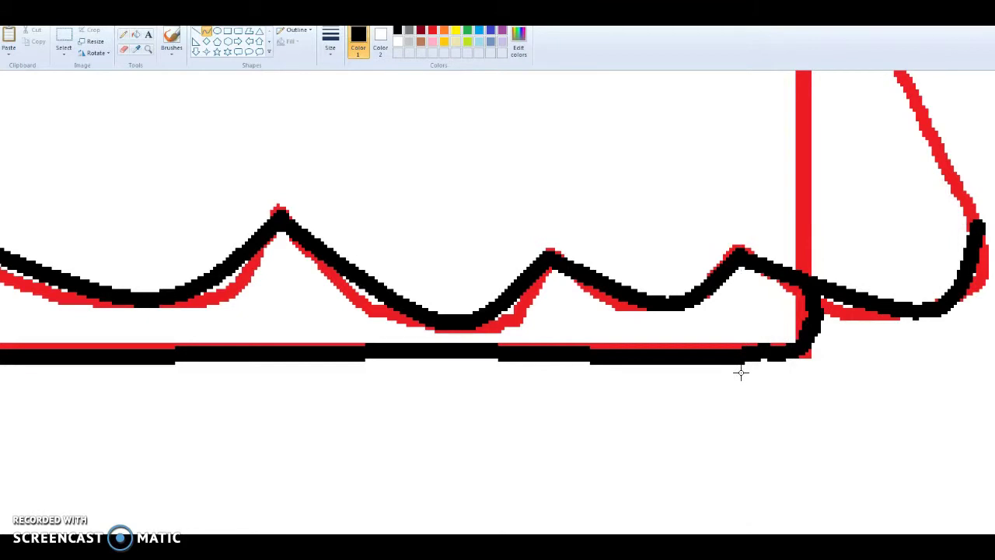
# - Trace the skirt's right side from the last scallop up to the belt with a black curve
pyautogui.scroll(3, 741, 373)
pyautogui.hscroll(3, 765, 429)
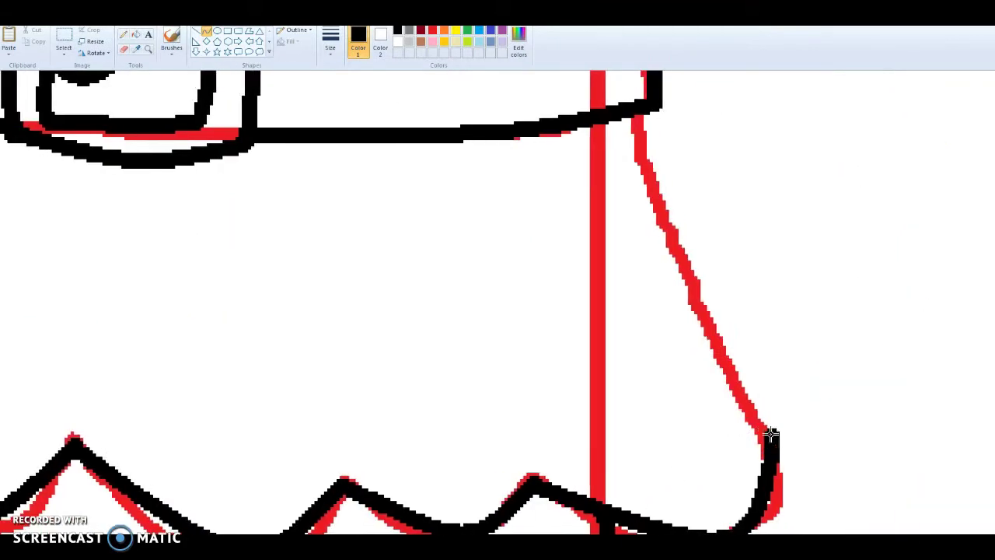
pyautogui.moveTo(770, 434); pyautogui.dragTo(635, 124)
pyautogui.moveTo(691, 295); pyautogui.dragTo(616, 277)
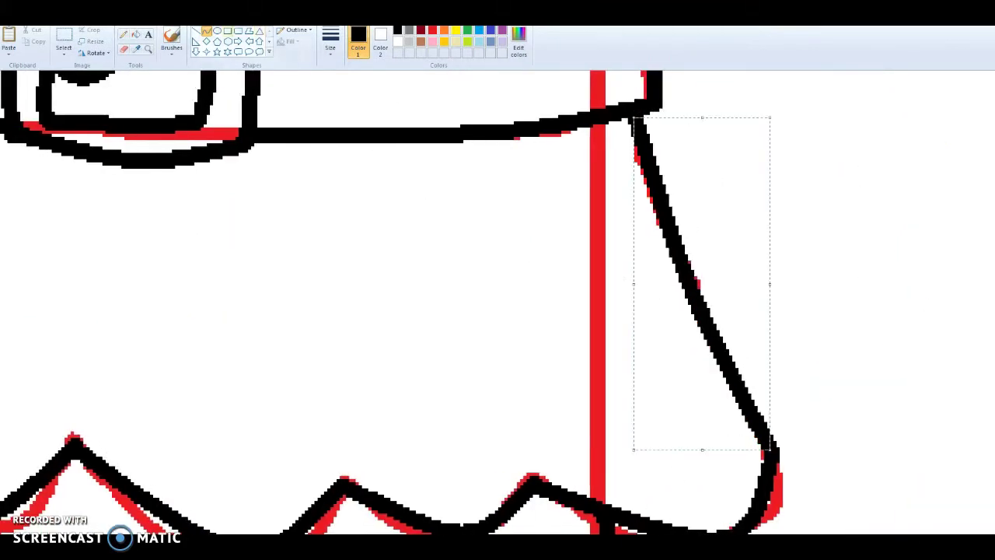
# - Draw a black circle on the right part of the skirt and add a short freehand Pencil mark at its edge
pyautogui.click(217, 31)
pyautogui.moveTo(427, 212); pyautogui.dragTo(555, 338)
pyautogui.click(124, 35)
pyautogui.click(331, 40)
pyautogui.click(373, 136)
pyautogui.moveTo(440, 236)
pyautogui.mouseDown()
pyautogui.moveTo(468, 181)
pyautogui.moveTo(553, 215)
pyautogui.moveTo(594, 286)
pyautogui.moveTo(561, 355)
pyautogui.moveTo(418, 356)
pyautogui.moveTo(429, 242)
pyautogui.mouseUp()
# - Add freehand Pencil strokes in the leftmost scallop, along the belt's lower edge and near the skirt's hem
pyautogui.hscroll(-10, 497, 302)
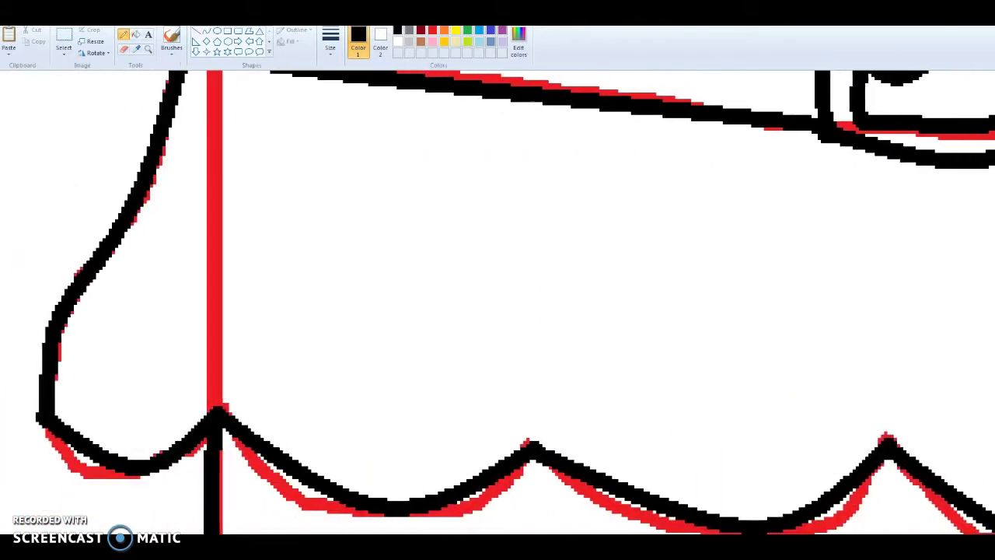
pyautogui.moveTo(118, 444)
pyautogui.mouseDown()
pyautogui.moveTo(113, 378)
pyautogui.moveTo(364, 381)
pyautogui.moveTo(247, 320)
pyautogui.moveTo(181, 436)
pyautogui.mouseUp()
pyautogui.moveTo(556, 99)
pyautogui.mouseDown()
pyautogui.moveTo(557, 251)
pyautogui.moveTo(647, 286)
pyautogui.moveTo(709, 115)
pyautogui.mouseUp()
pyautogui.hscroll(8, 461, 523)
pyautogui.moveTo(339, 459)
pyautogui.mouseDown()
pyautogui.moveTo(344, 360)
pyautogui.moveTo(507, 441)
pyautogui.moveTo(356, 480)
pyautogui.mouseUp()
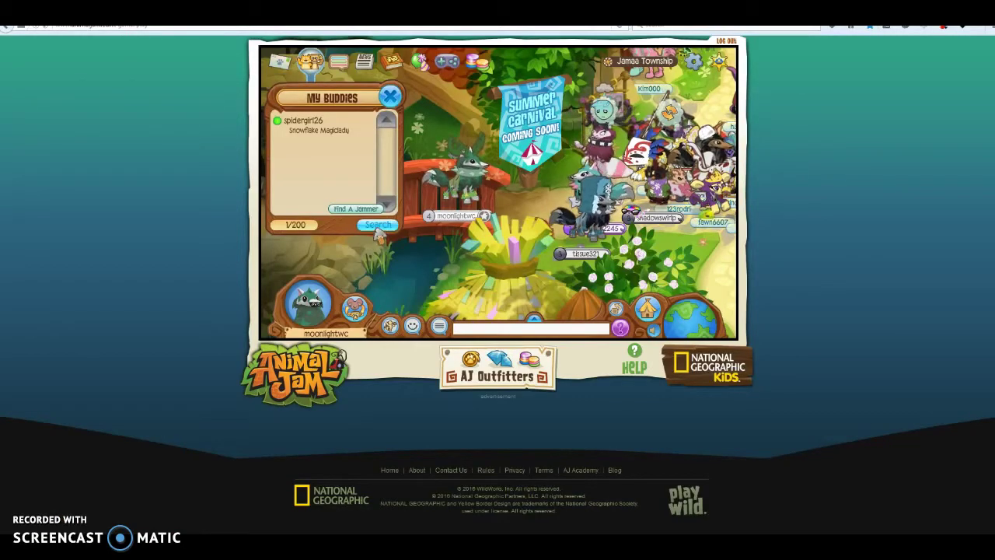
# - In Animal Jam, search for the player by username to display their profile card, and close the card and the buddy list
pyautogui.click(476, 204)
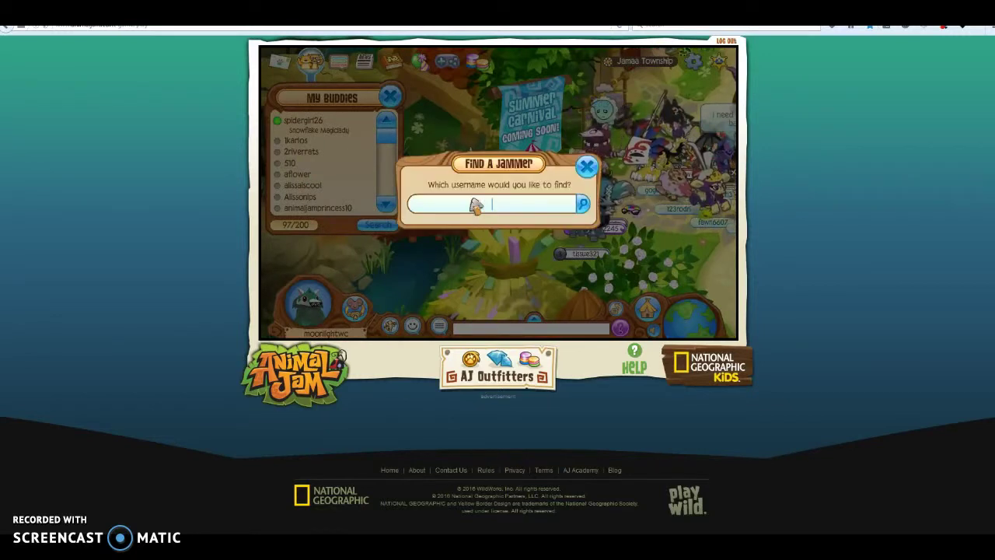
pyautogui.write('Chocolate0507')
pyautogui.press('Return')
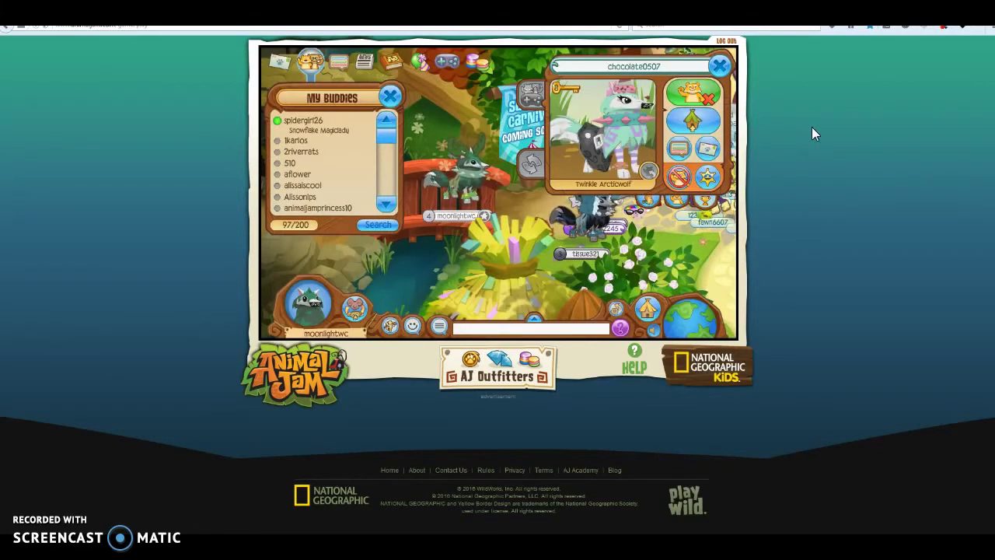
pyautogui.click(719, 66)
pyautogui.click(390, 96)
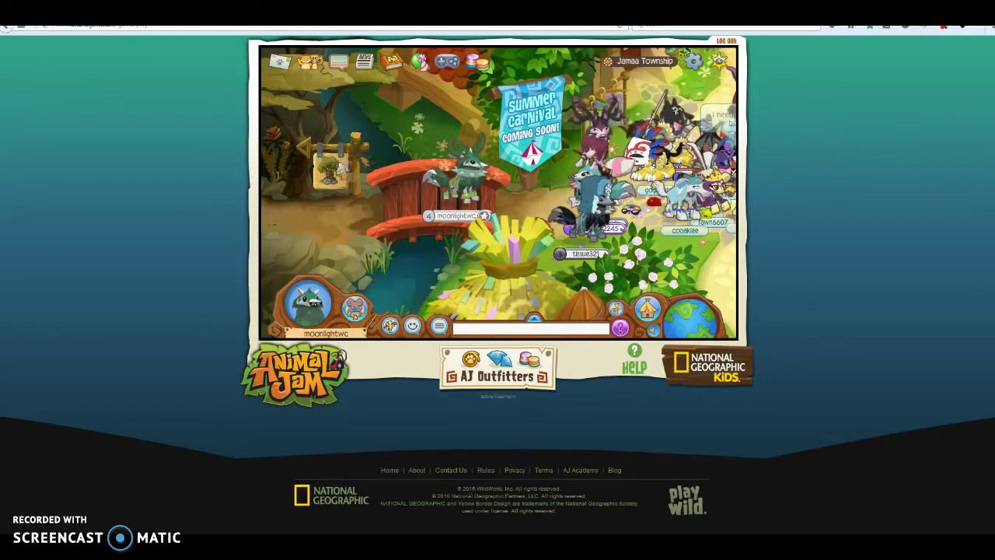
pyautogui.click(391, 326)
pyautogui.click(433, 257)
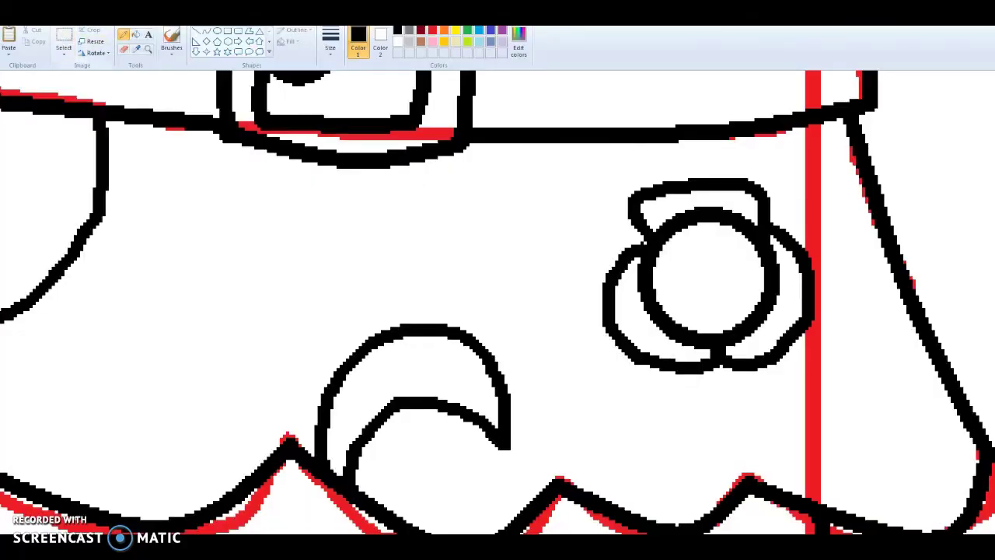
# - Switch back to Paint, zoom out to the whole drawing and enlarge the canvas in width and height
pyautogui.click(59, 17)
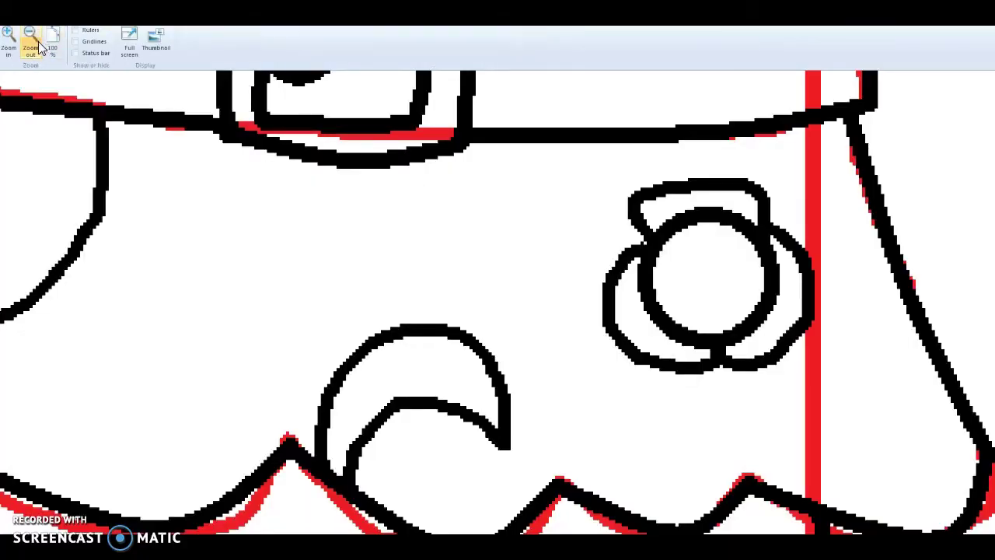
pyautogui.click(33, 40)
pyautogui.click(34, 41)
pyautogui.click(33, 41)
pyautogui.click(33, 40)
pyautogui.click(33, 41)
pyautogui.click(33, 41)
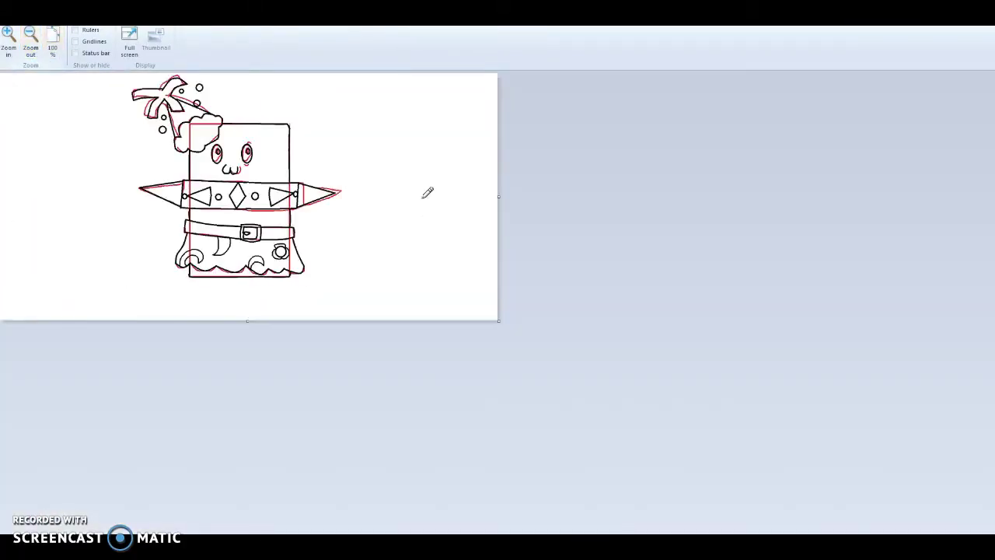
pyautogui.moveTo(499, 198); pyautogui.dragTo(839, 197)
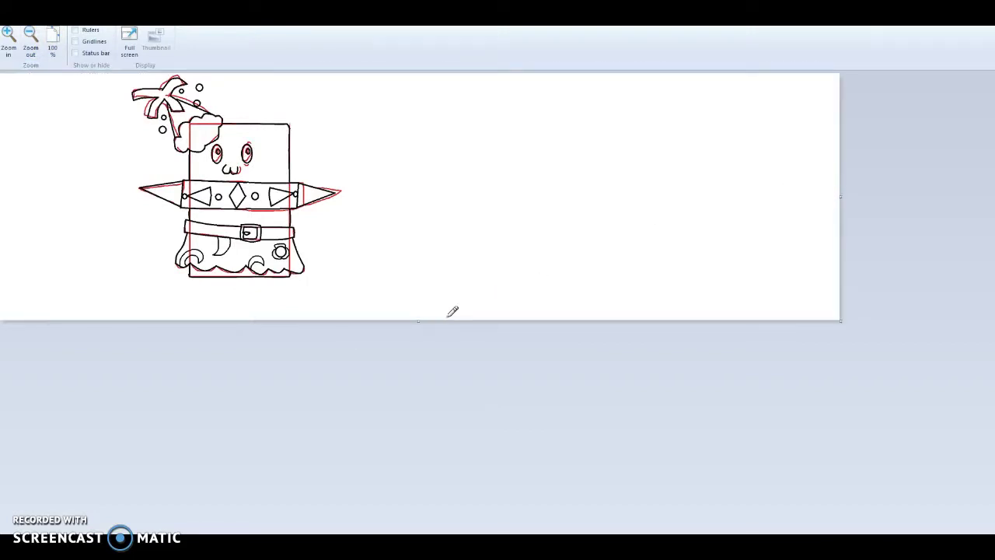
pyautogui.moveTo(419, 321); pyautogui.dragTo(420, 449)
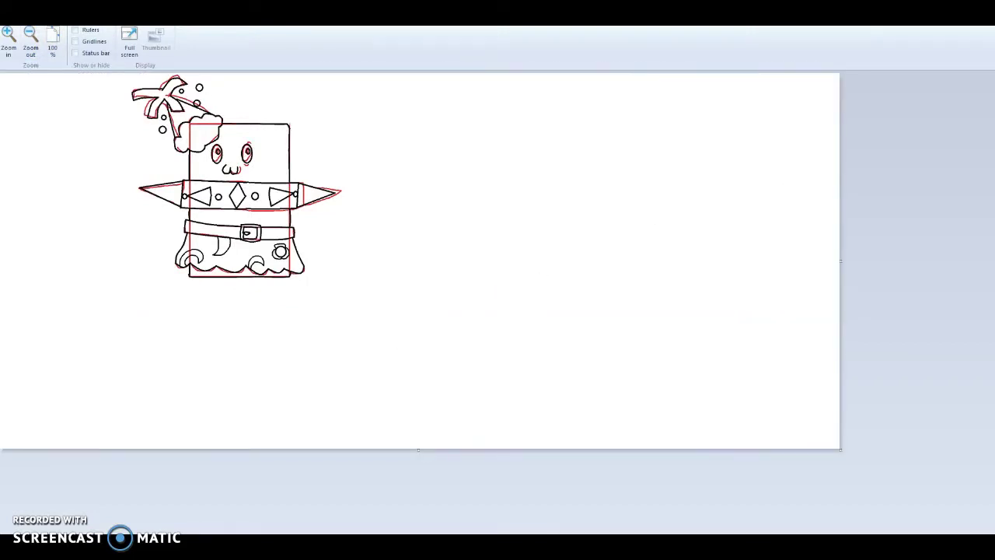
# - Paste the game screenshot onto the canvas and copy only the player's profile card from it
pyautogui.click(34, 17)
pyautogui.click(9, 37)
pyautogui.click(65, 39)
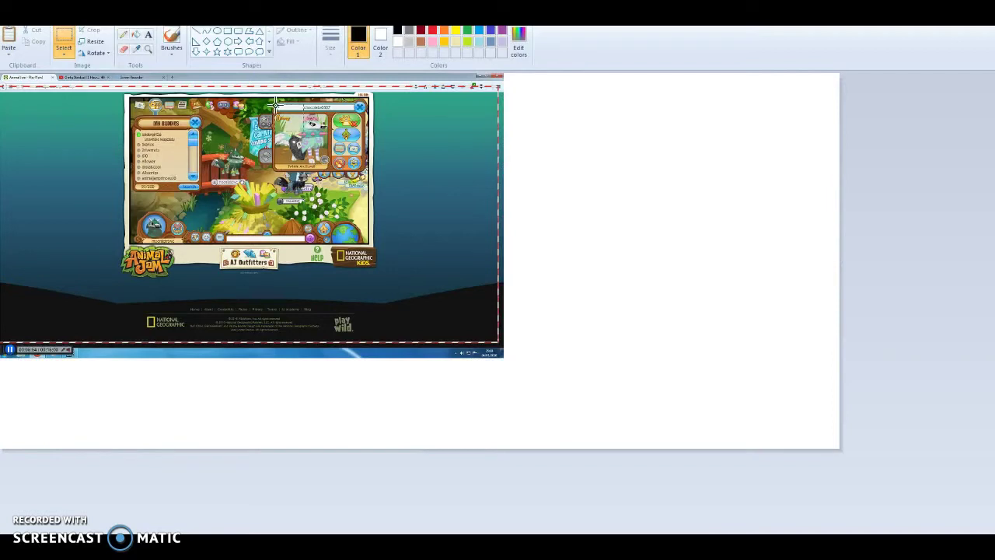
pyautogui.rightClick(313, 134)
pyautogui.click(326, 151)
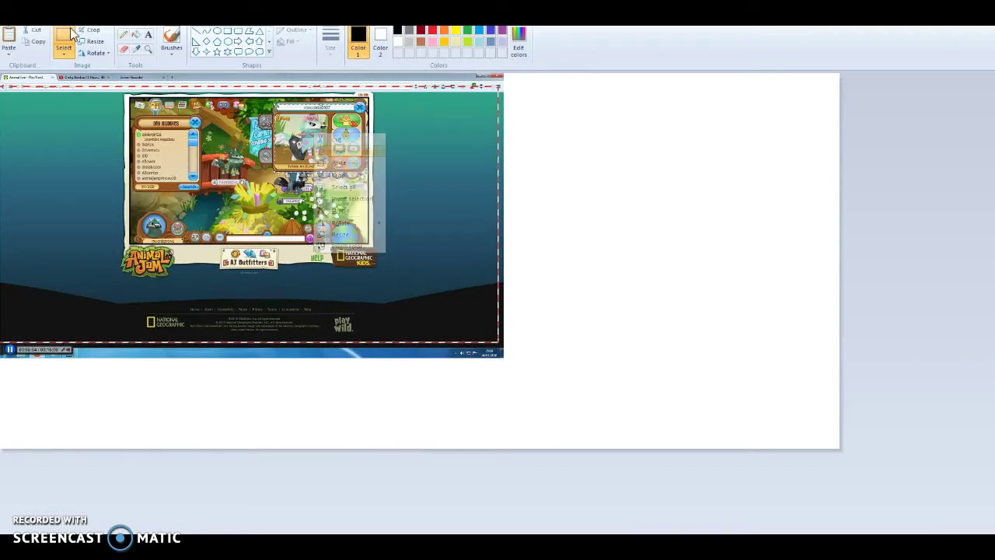
# - Remove the full game screenshot, paste the copied profile card and place it on the blank area beside the character's hat
pyautogui.click(29, 3)
pyautogui.click(12, 38)
pyautogui.moveTo(43, 97)
pyautogui.mouseDown()
pyautogui.moveTo(102, 159)
pyautogui.moveTo(83, 141)
pyautogui.mouseUp()
pyautogui.click(264, 129)
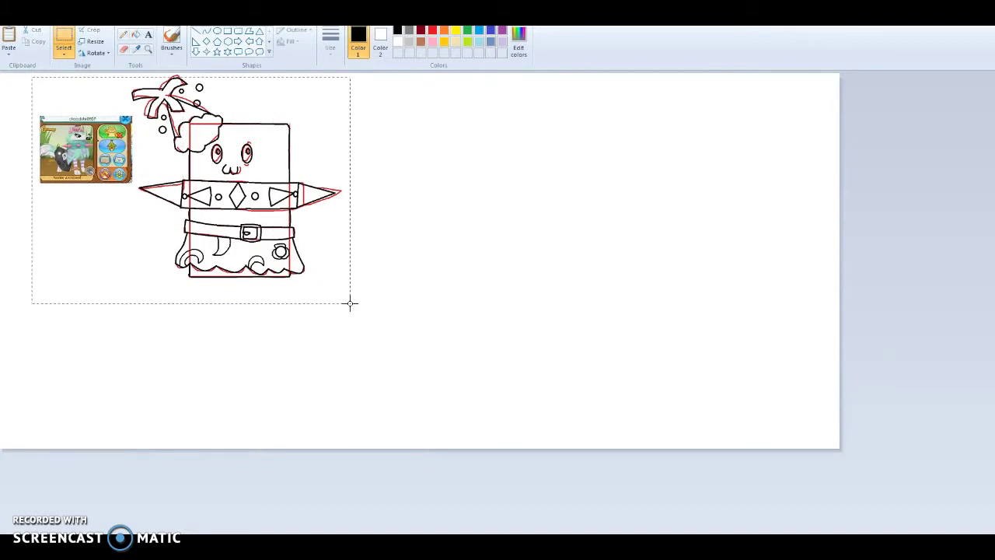
# - Crop the canvas to an area enclosing the profile card and the whole character, and zoom in on the drawing
pyautogui.moveTo(359, 310); pyautogui.dragTo(360, 306)
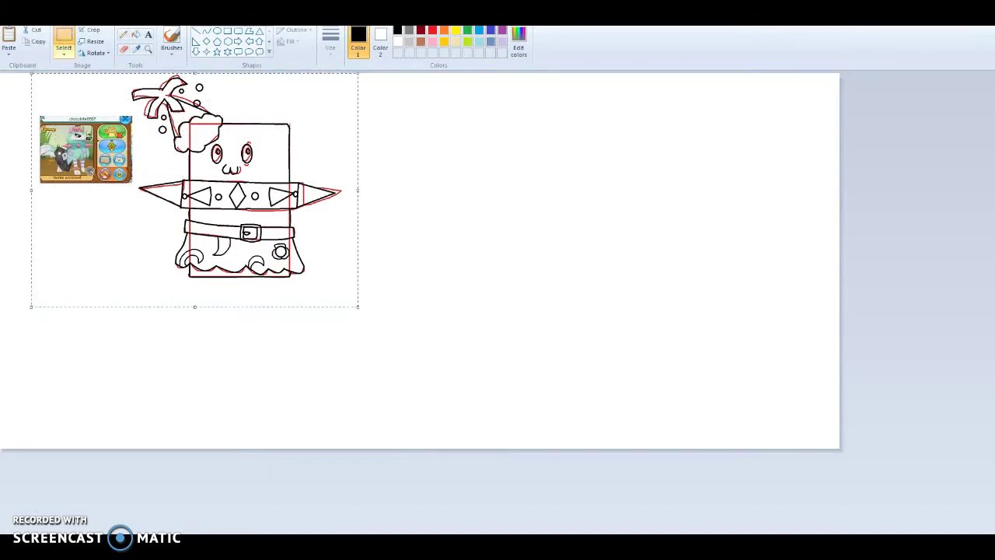
pyautogui.click(87, 29)
pyautogui.click(147, 48)
pyautogui.click(249, 195)
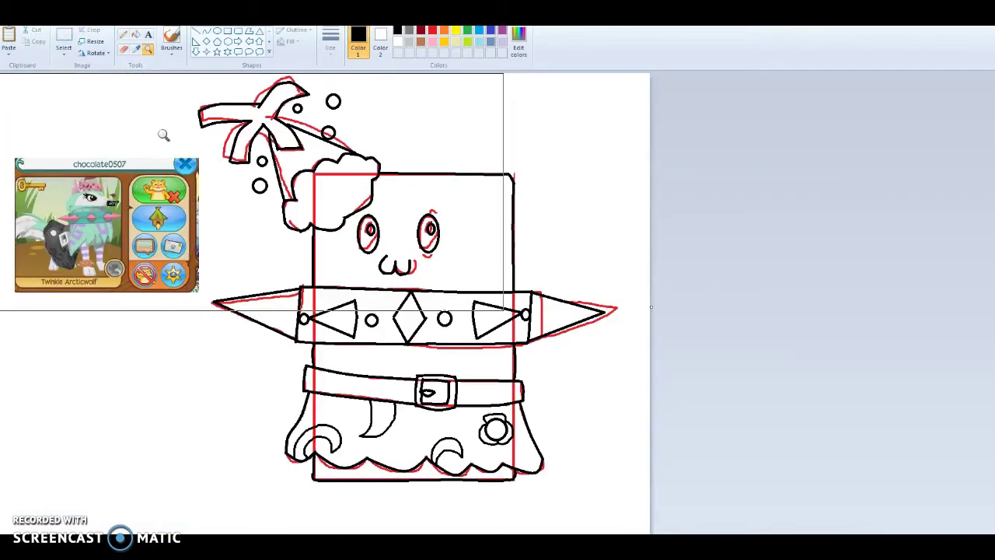
# - Erase the red sketch lines from the background around the character by filling it red and refilling it white
pyautogui.click(420, 115)
pyautogui.rightClick(420, 116)
pyautogui.click(414, 124)
pyautogui.rightClick(412, 127)
# - Clear the red sketch lines from the hat's bow and cone with red fills followed by white fills
pyautogui.click(259, 110)
pyautogui.rightClick(260, 111)
pyautogui.click(260, 113)
pyautogui.rightClick(260, 113)
pyautogui.click(288, 158)
pyautogui.rightClick(293, 164)
pyautogui.click(297, 166)
pyautogui.rightClick(297, 164)
# - Clear the red sketch lines from the hat's fluffy brim and the box's face using red and white fills
pyautogui.click(313, 186)
pyautogui.rightClick(312, 186)
pyautogui.click(313, 186)
pyautogui.rightClick(312, 187)
pyautogui.click(312, 186)
pyautogui.rightClick(312, 187)
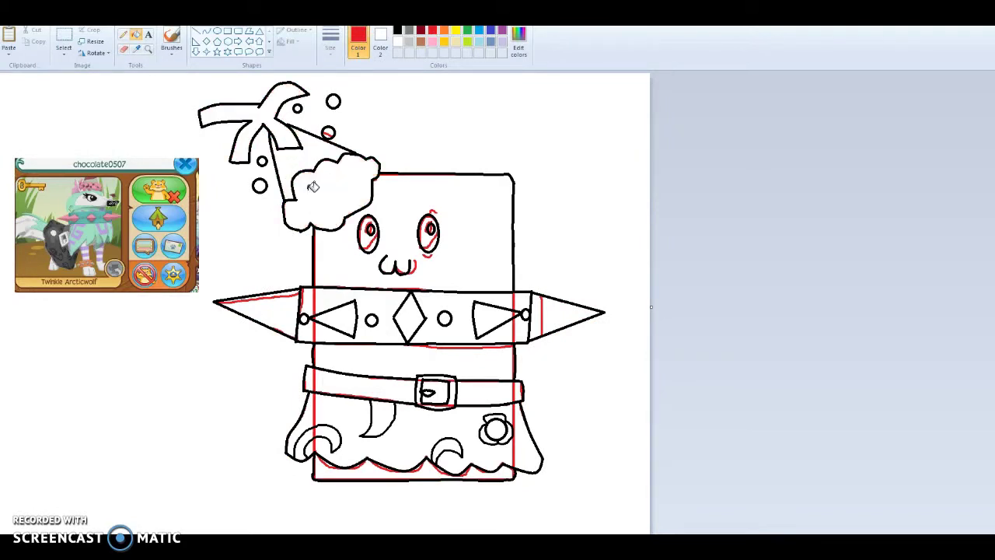
pyautogui.click(350, 241)
pyautogui.rightClick(349, 242)
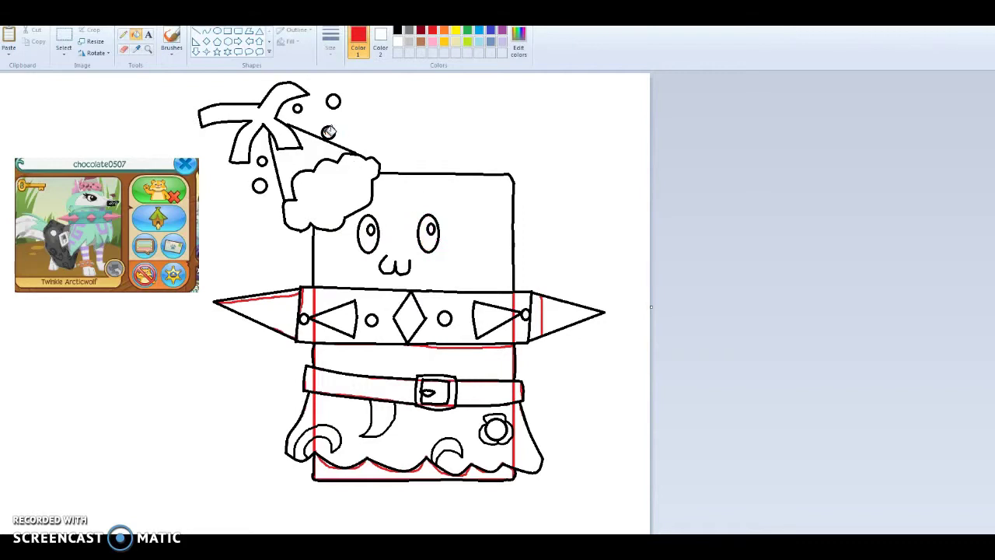
# - Clear the red sketch lines from the right half of the banner, its right triangle and the right spike with red and white fills
pyautogui.click(460, 328)
pyautogui.rightClick(459, 327)
pyautogui.click(468, 323)
pyautogui.rightClick(469, 323)
pyautogui.click(497, 311)
pyautogui.rightClick(497, 311)
pyautogui.click(564, 311)
pyautogui.rightClick(564, 311)
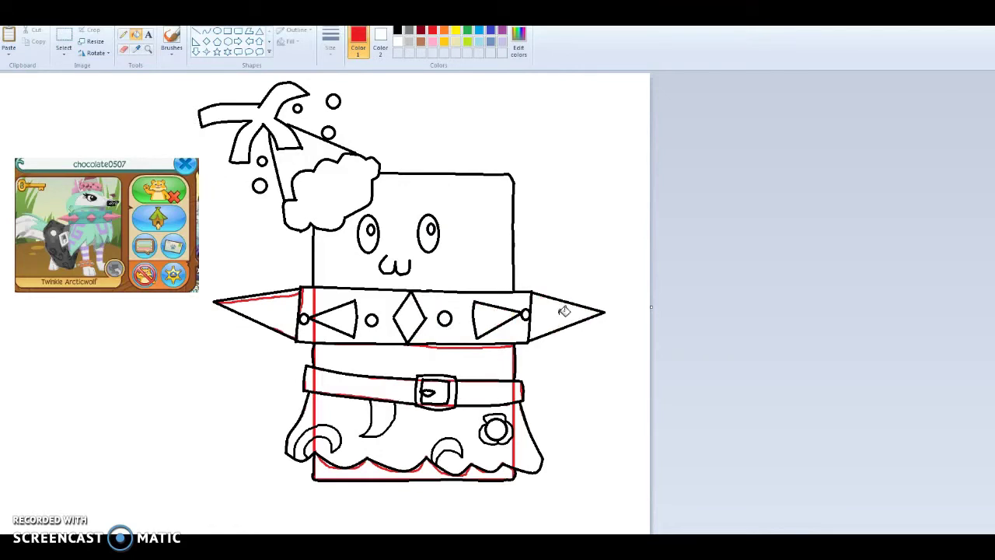
# - Clear the red sketch lines from the banner's left end, its left triangle and the left spike with red and white fills
pyautogui.rightClick(314, 302)
pyautogui.click(314, 301)
pyautogui.rightClick(314, 301)
pyautogui.click(320, 329)
pyautogui.rightClick(320, 329)
pyautogui.click(265, 324)
pyautogui.rightClick(270, 317)
# - Clear the red sketch lines from the box section above the belt and from the belt itself with red and white fills
pyautogui.click(464, 361)
pyautogui.rightClick(466, 362)
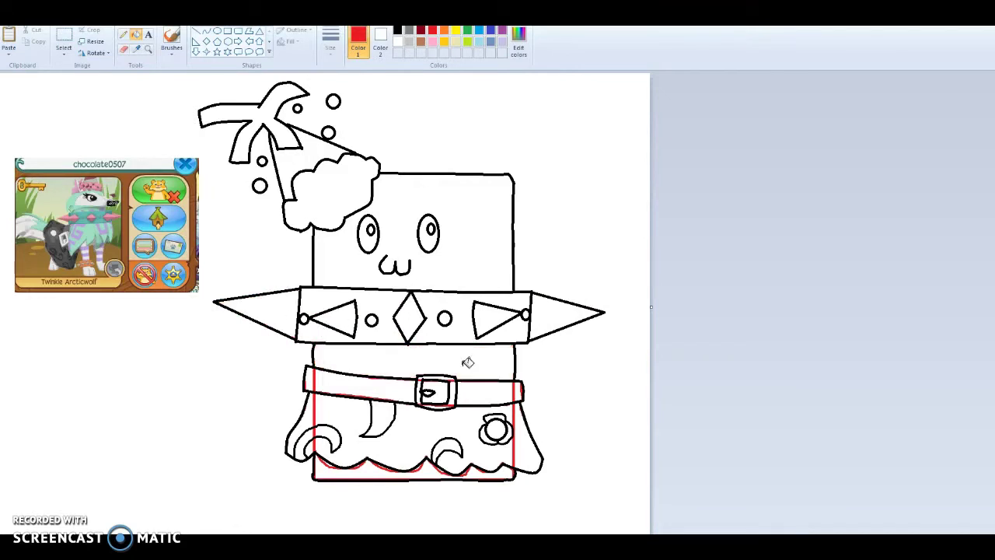
pyautogui.click(339, 384)
pyautogui.rightClick(339, 384)
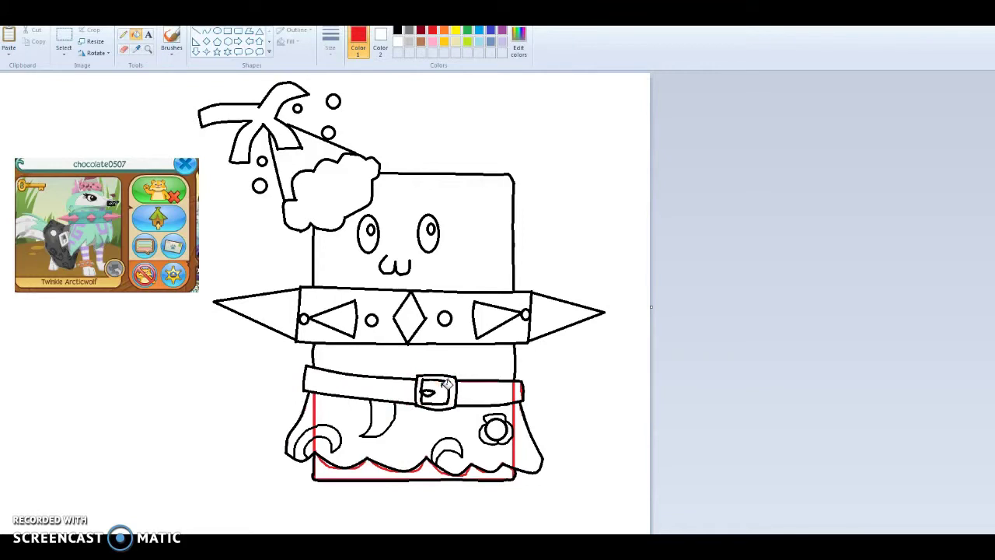
pyautogui.click(464, 389)
pyautogui.hotkey('ctrl', 'z')
pyautogui.hotkey('ctrl', 'y')
pyautogui.hotkey('ctrl', 'z')
# - Clear the red sketch lines from the skirt area with alternating red and white fills
pyautogui.click(528, 422)
pyautogui.rightClick(525, 423)
pyautogui.click(525, 423)
pyautogui.rightClick(525, 423)
pyautogui.click(525, 423)
pyautogui.rightClick(524, 423)
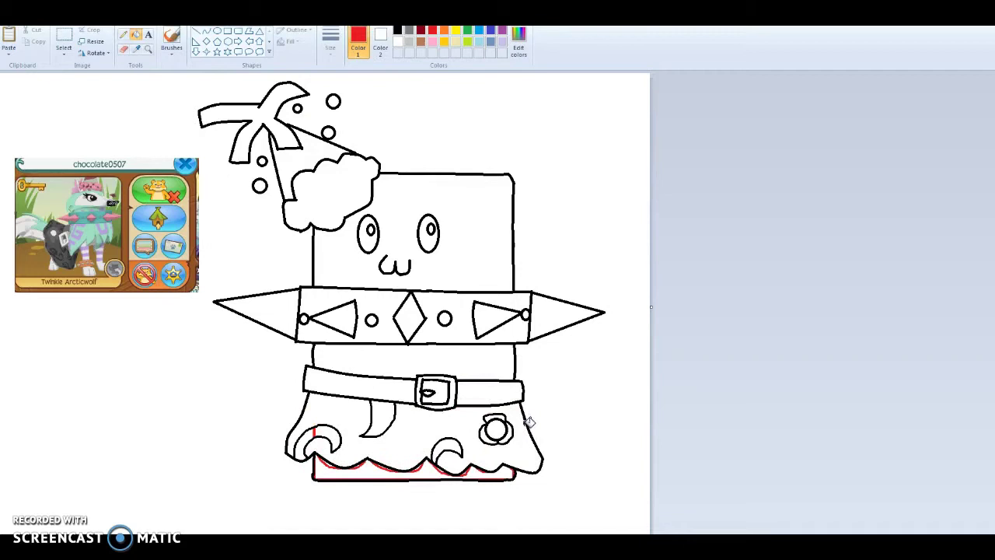
# - Clear the remaining red from the box strip below the scalloped hem and the skirt's leftmost crescent with red and white fills
pyautogui.click(360, 472)
pyautogui.rightClick(361, 471)
pyautogui.click(361, 471)
pyautogui.rightClick(361, 472)
pyautogui.click(360, 471)
pyautogui.rightClick(360, 472)
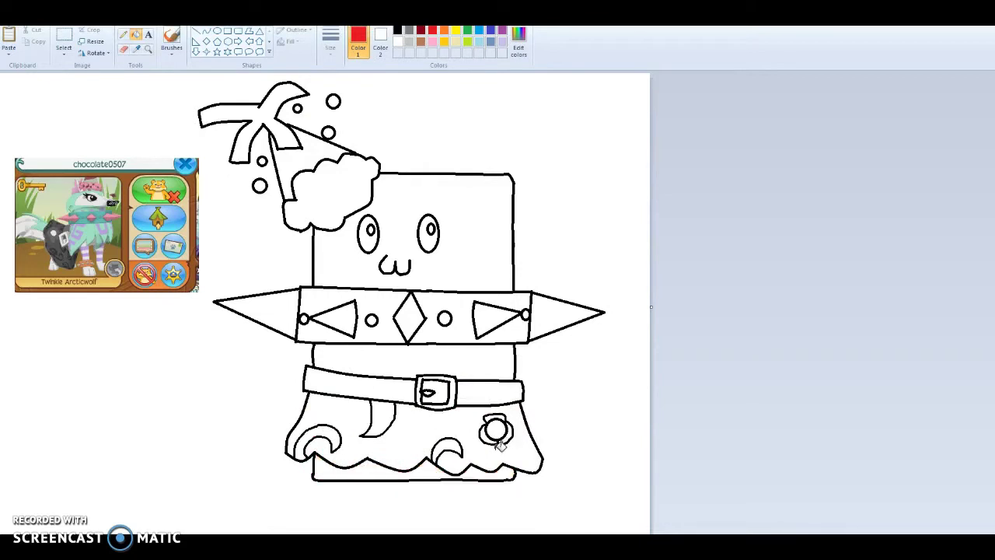
# - Zoom in on the flower at the skirt's right side and set up the Pencil with a new line thickness and black colour
pyautogui.click(148, 48)
pyautogui.click(513, 427)
pyautogui.click(526, 430)
pyautogui.click(526, 429)
pyautogui.click(510, 425)
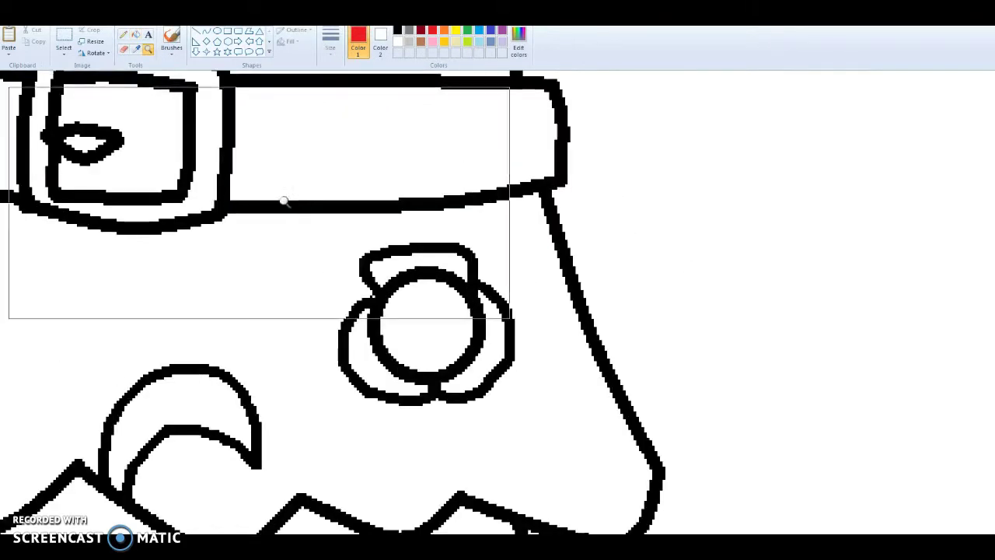
pyautogui.scroll(7, 222, 373)
pyautogui.scroll(-5, 224, 373)
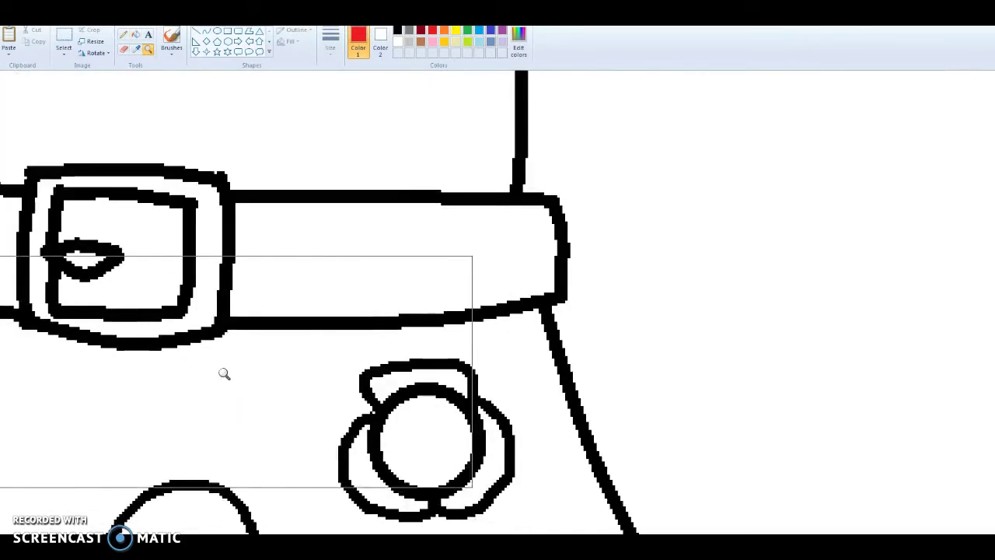
pyautogui.scroll(-5, 224, 374)
pyautogui.click(124, 35)
pyautogui.click(331, 38)
pyautogui.click(346, 85)
pyautogui.click(398, 31)
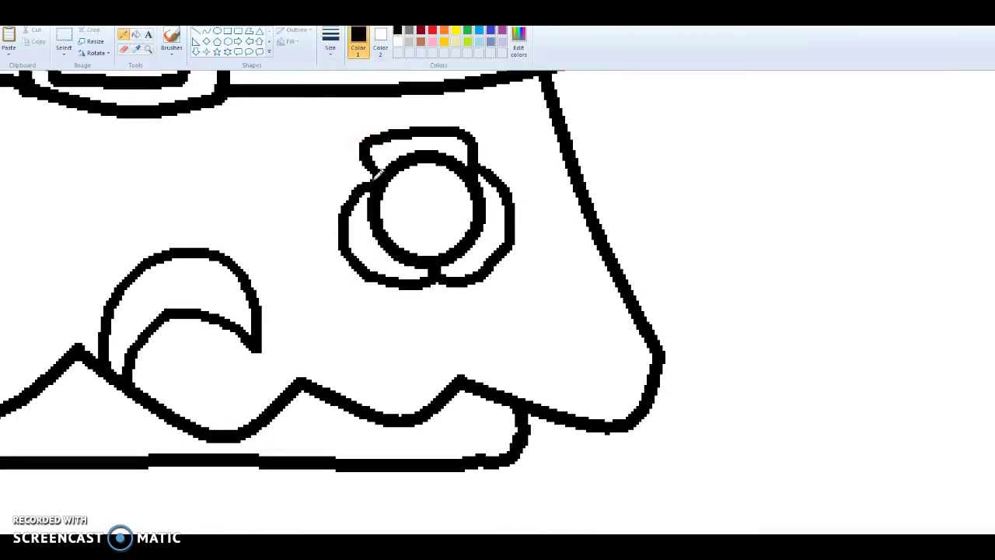
# - Bring the box's right edge beside the eye into view and switch to the Line tool
pyautogui.scroll(15, 460, 407)
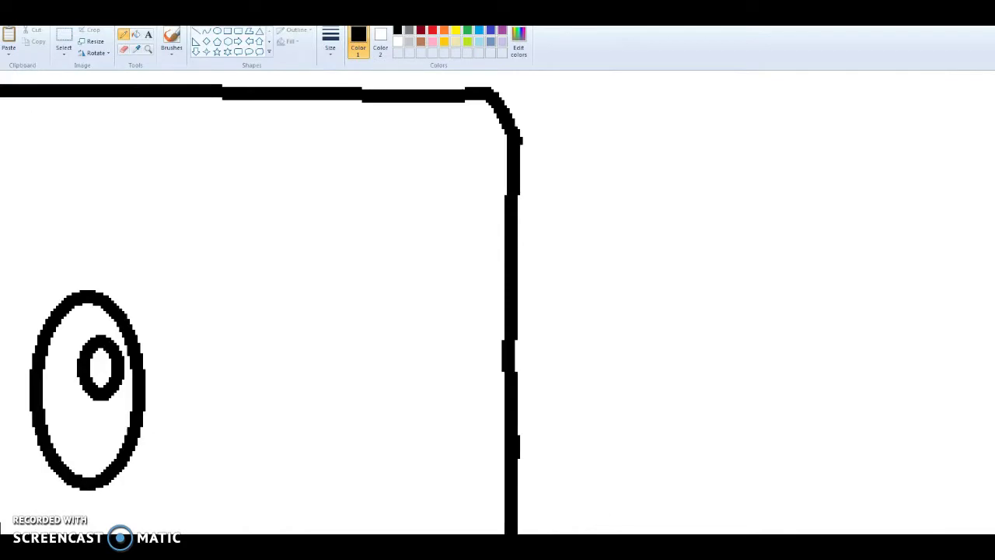
pyautogui.click(196, 31)
pyautogui.scroll(-9, 380, 299)
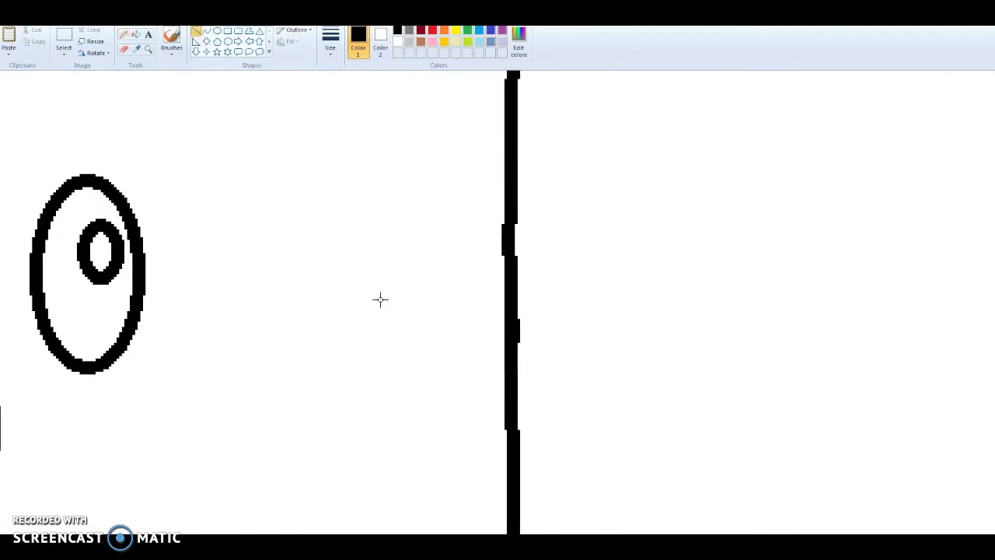